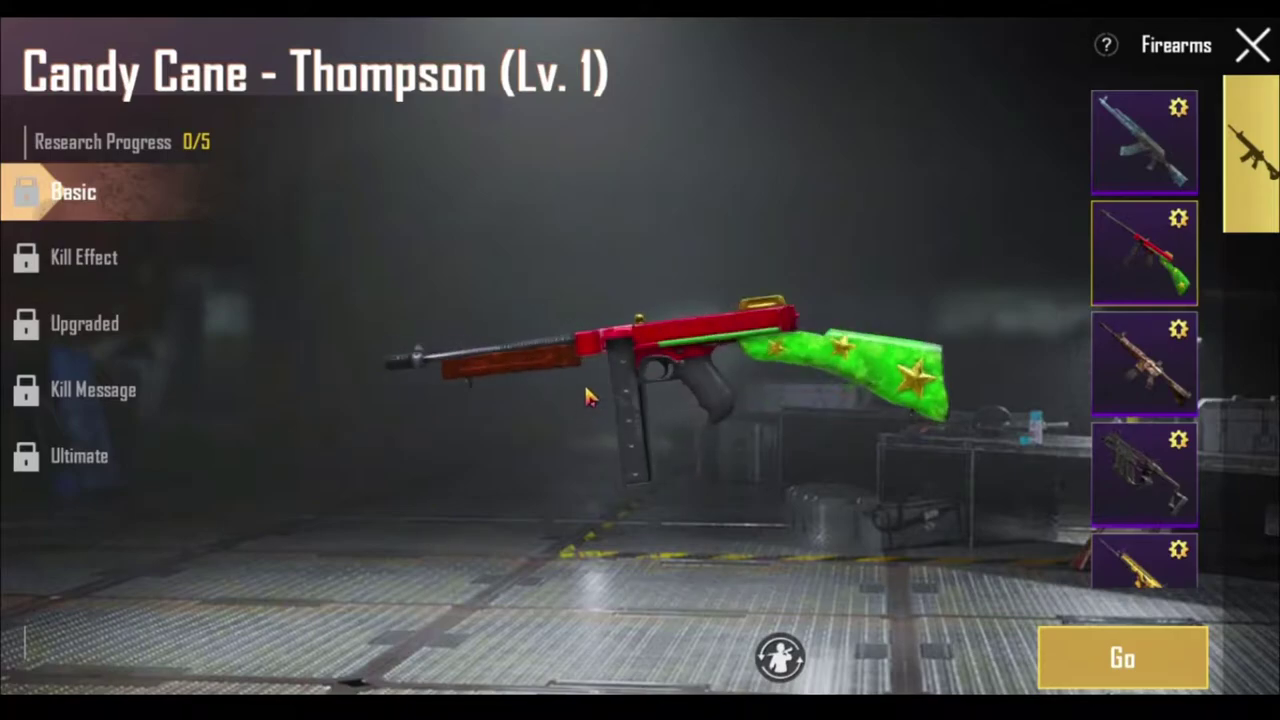
- Place the Thompson gun image on the XZ plane at scale 18.06 and 50 opacity, then pan it into view
{"action": "left_click", "coordinate": [88, 360]}
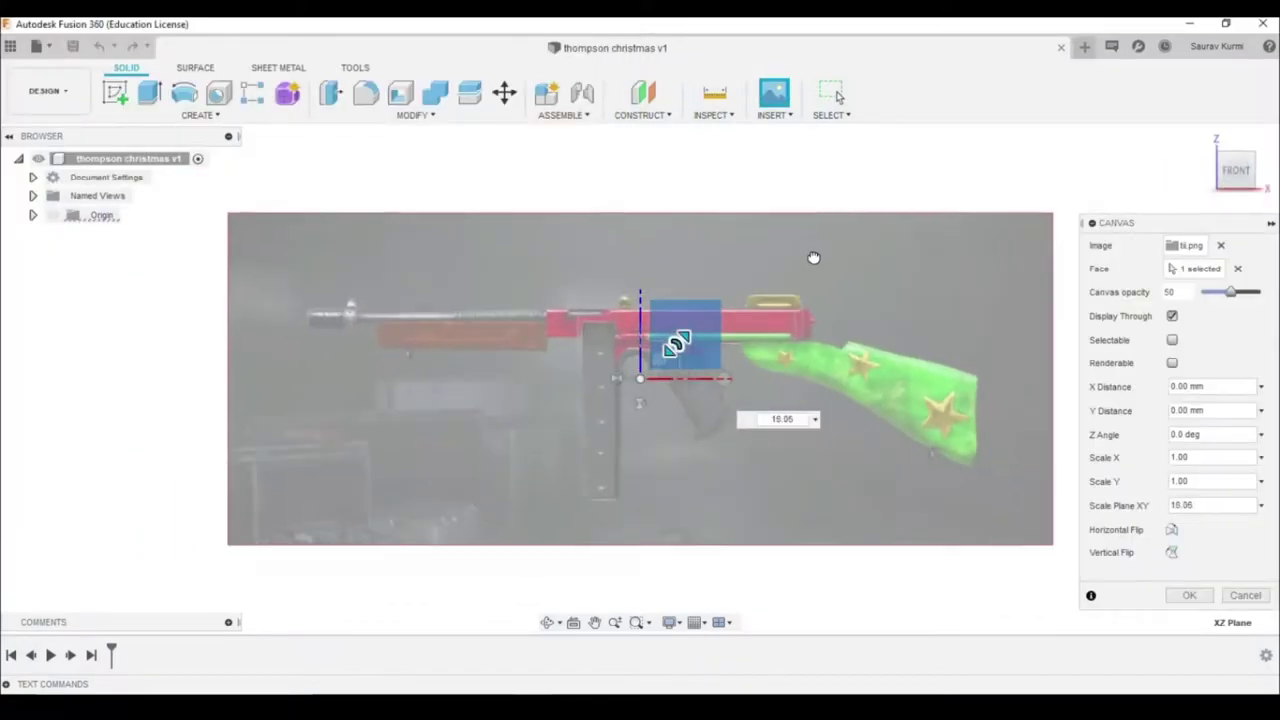
{"action": "left_click", "coordinate": [1187, 595]}
{"action": "scroll", "coordinate": [606, 403], "scroll_direction": "up", "scroll_amount": 2}
{"action": "scroll", "coordinate": [654, 431], "scroll_direction": "up", "scroll_amount": 2}
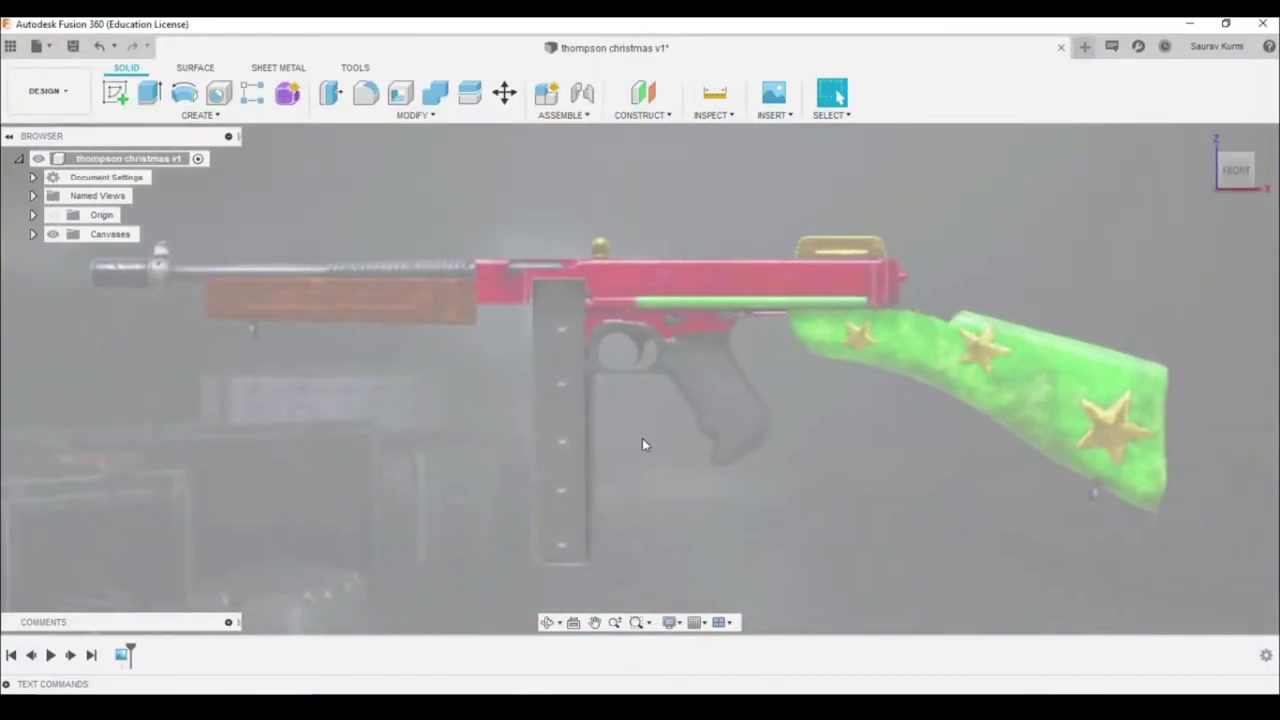
{"action": "middle_click_drag", "start_coordinate": [643, 443], "coordinate": [737, 408]}
- Start a sketch on the front plane and trace the receiver corners around the magazine well
{"action": "left_click", "coordinate": [115, 92]}
{"action": "left_click", "coordinate": [873, 363]}
{"action": "scroll", "coordinate": [372, 250], "scroll_direction": "up", "scroll_amount": 3}
{"action": "scroll", "coordinate": [372, 237], "scroll_direction": "up", "scroll_amount": 3}
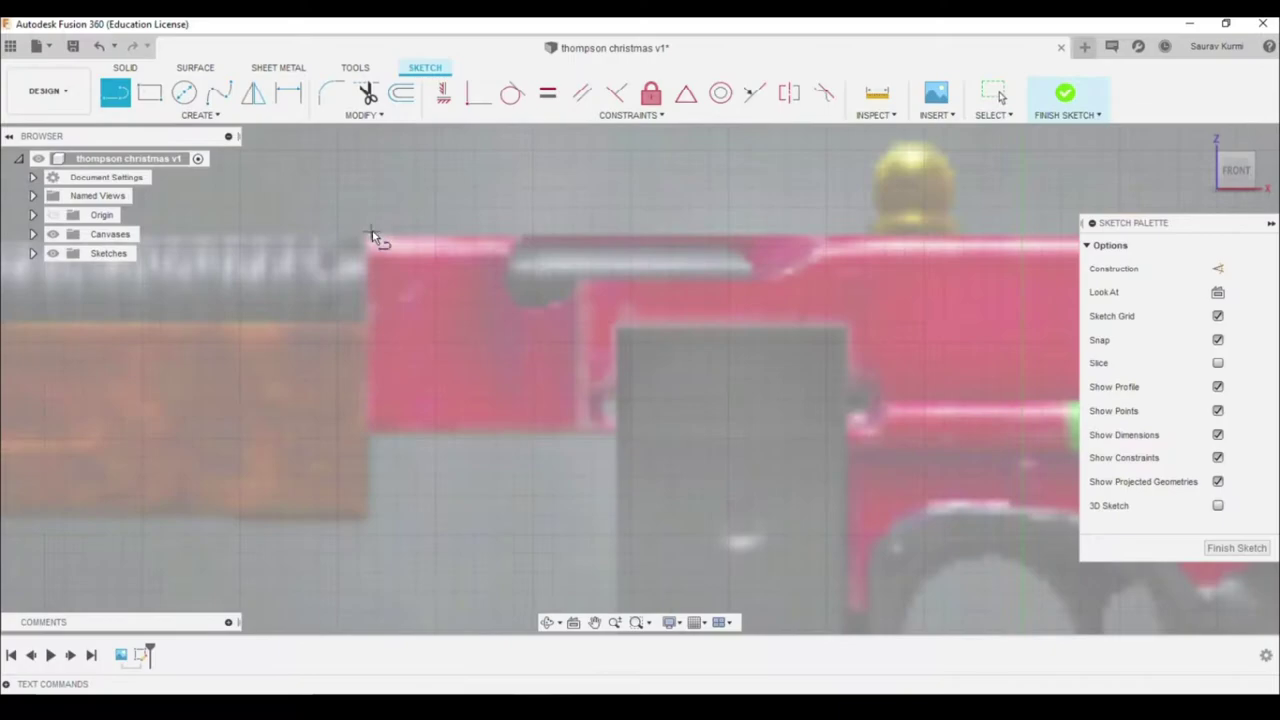
{"action": "left_click", "coordinate": [619, 431]}
{"action": "left_click", "coordinate": [617, 328]}
{"action": "left_click", "coordinate": [845, 328]}
- Trace the trigger-area curve along the receiver underside and continue it with a straight line
{"action": "middle_click_drag", "start_coordinate": [842, 460], "coordinate": [623, 375]}
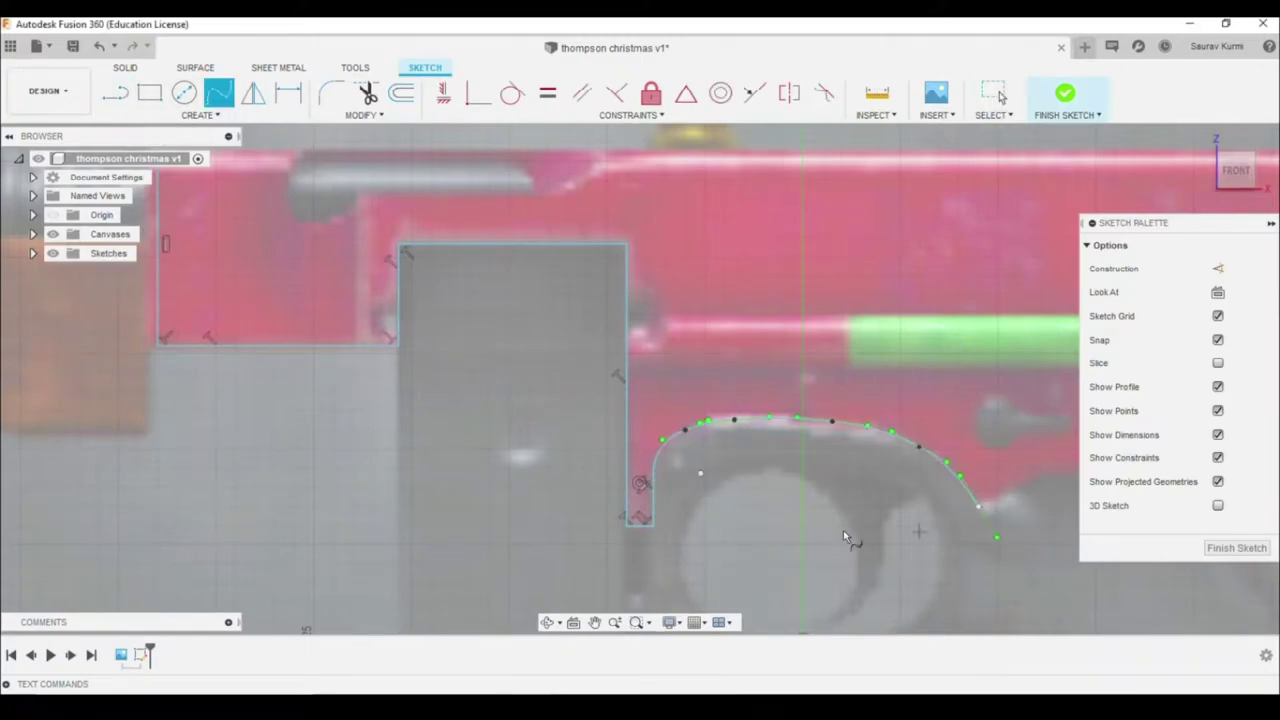
{"action": "middle_click_drag", "start_coordinate": [845, 538], "coordinate": [515, 445]}
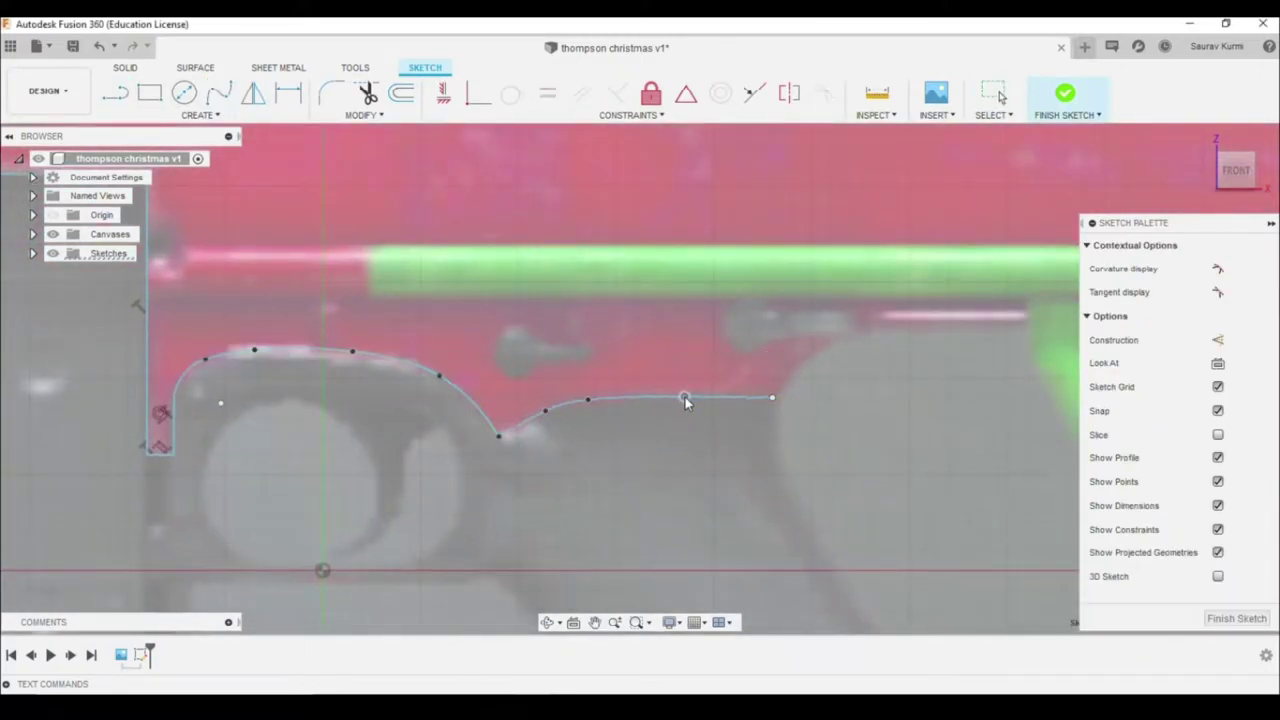
{"action": "middle_click_drag", "start_coordinate": [777, 402], "coordinate": [497, 445]}
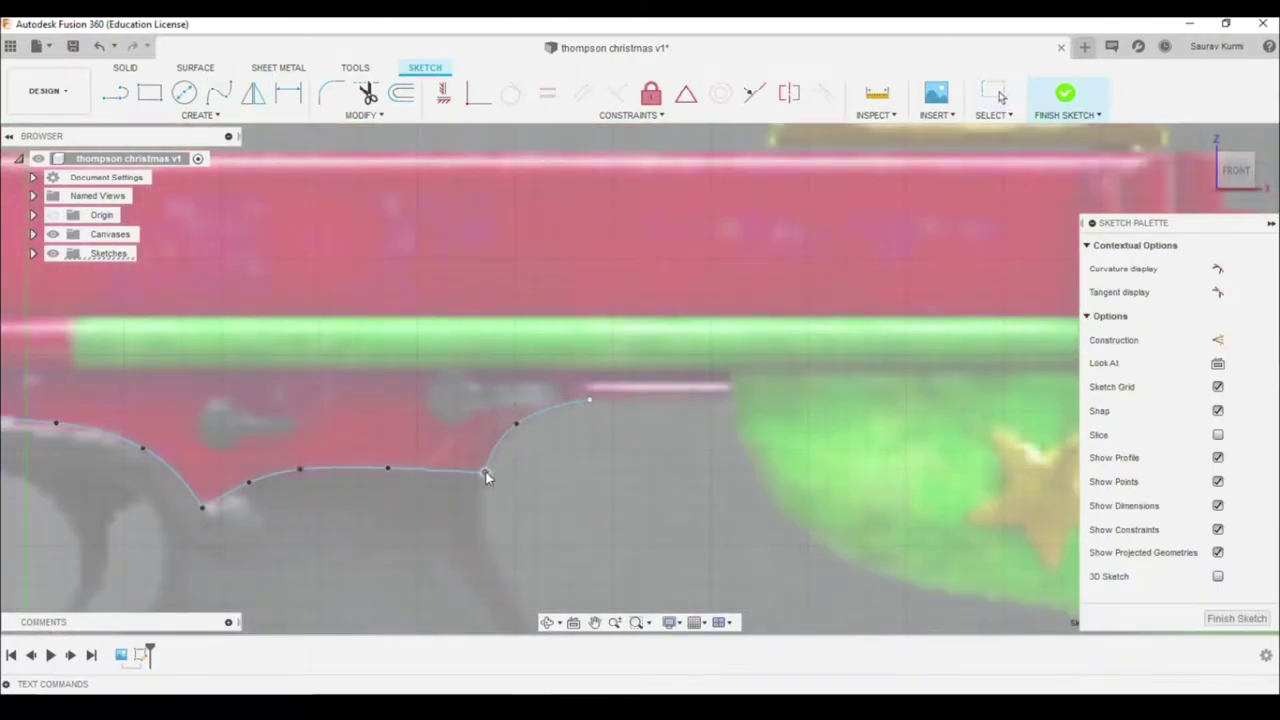
{"action": "key", "text": "l"}
{"action": "left_click", "coordinate": [589, 400]}
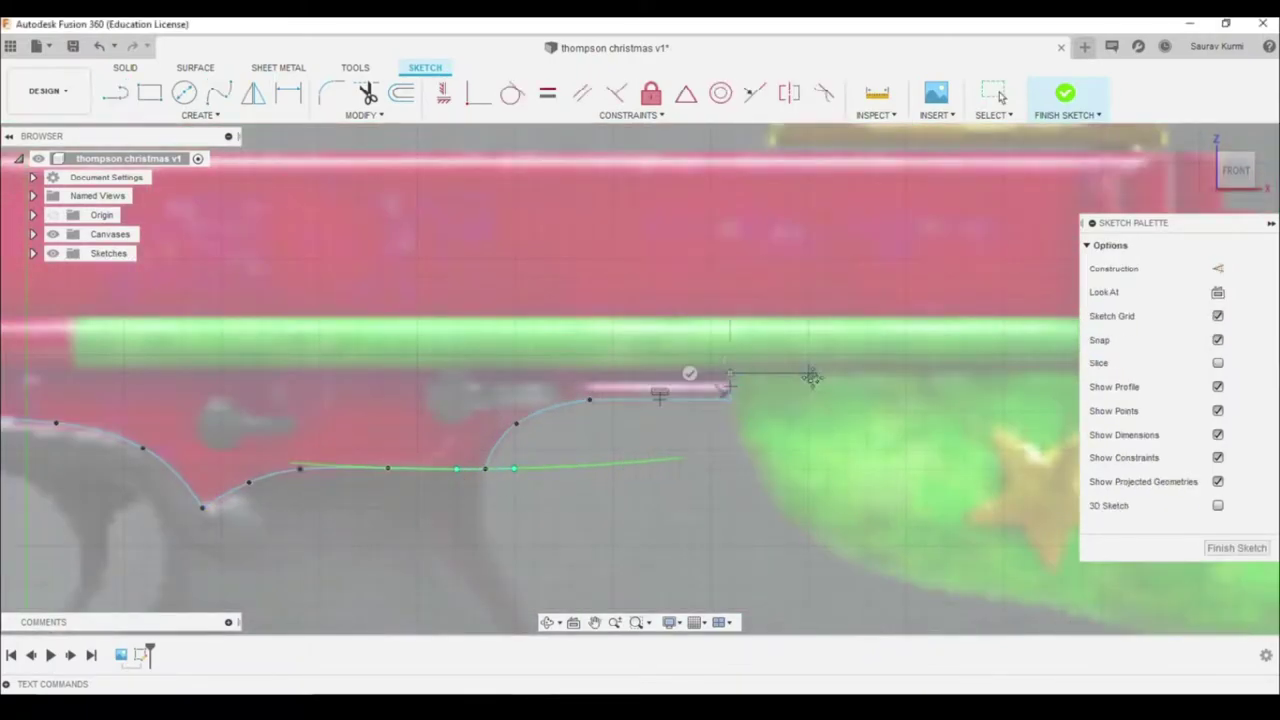
{"action": "scroll", "coordinate": [812, 377], "scroll_direction": "down", "scroll_amount": 2}
{"action": "scroll", "coordinate": [886, 389], "scroll_direction": "down", "scroll_amount": 3}
{"action": "scroll", "coordinate": [850, 420], "scroll_direction": "down", "scroll_amount": 2}
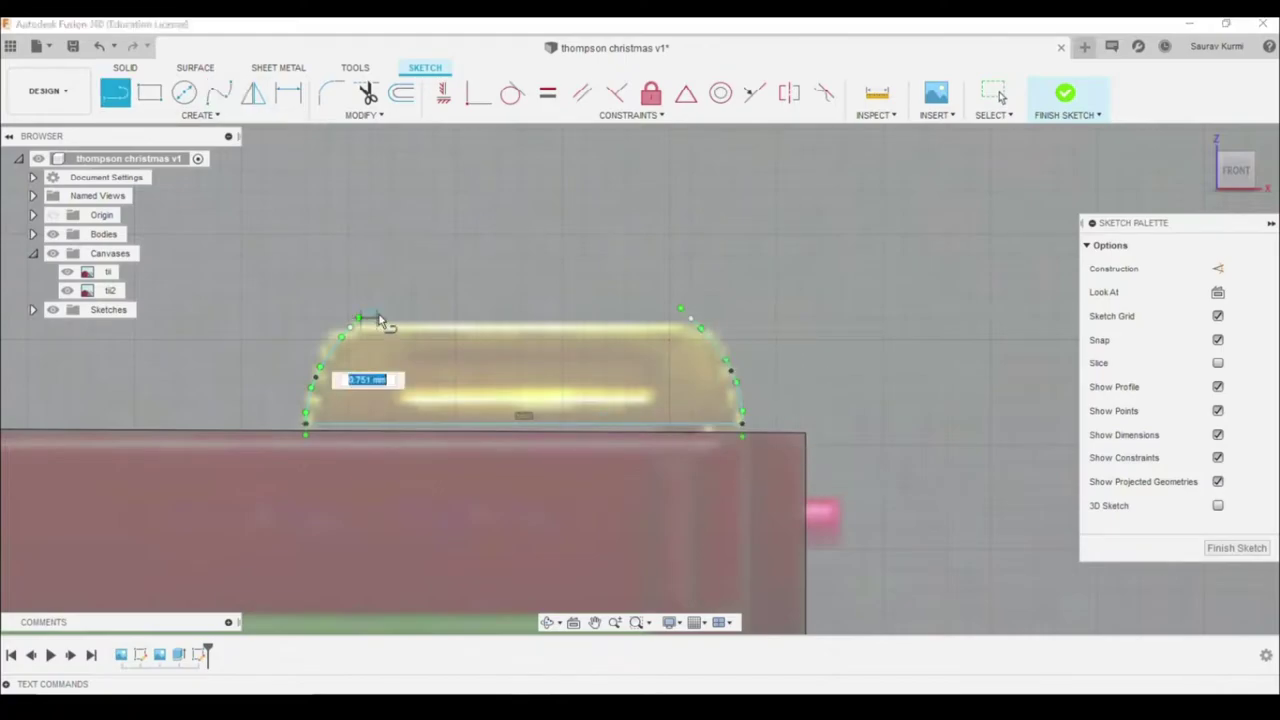
- Finish the sight sketch and extrude the traced receiver and sight profiles
{"action": "left_click", "coordinate": [1065, 93]}
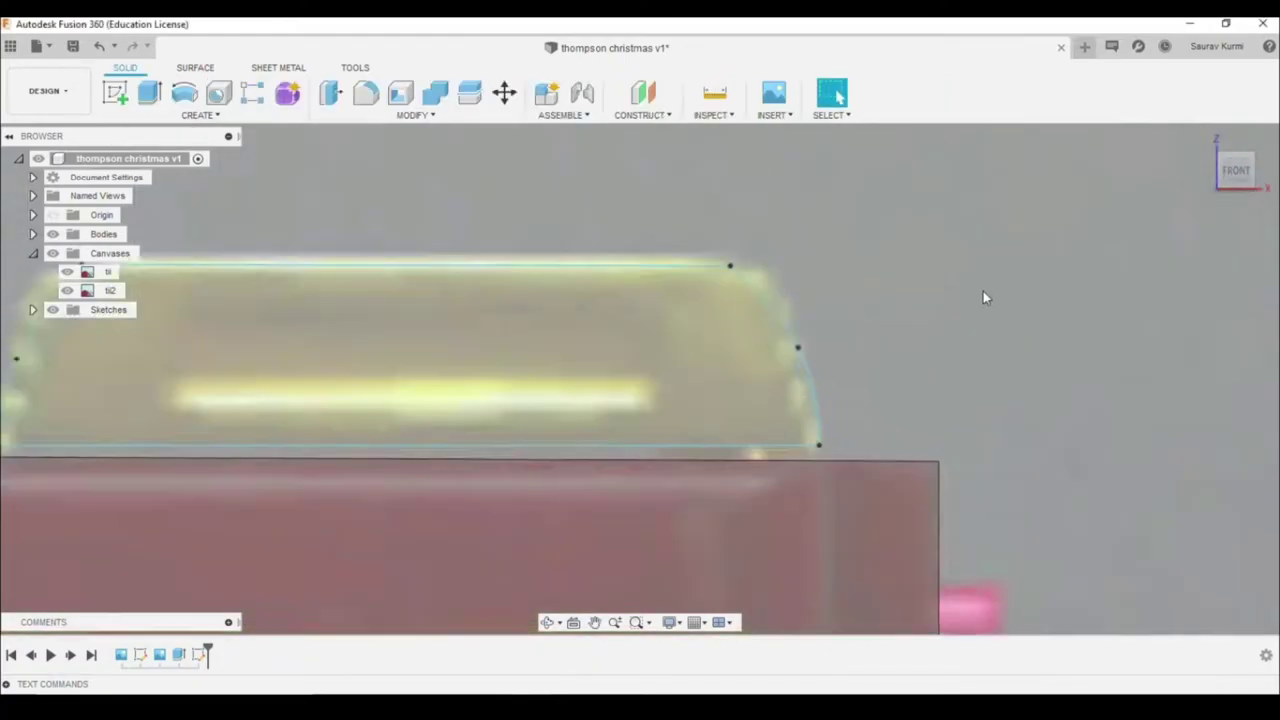
{"action": "key", "text": "e"}
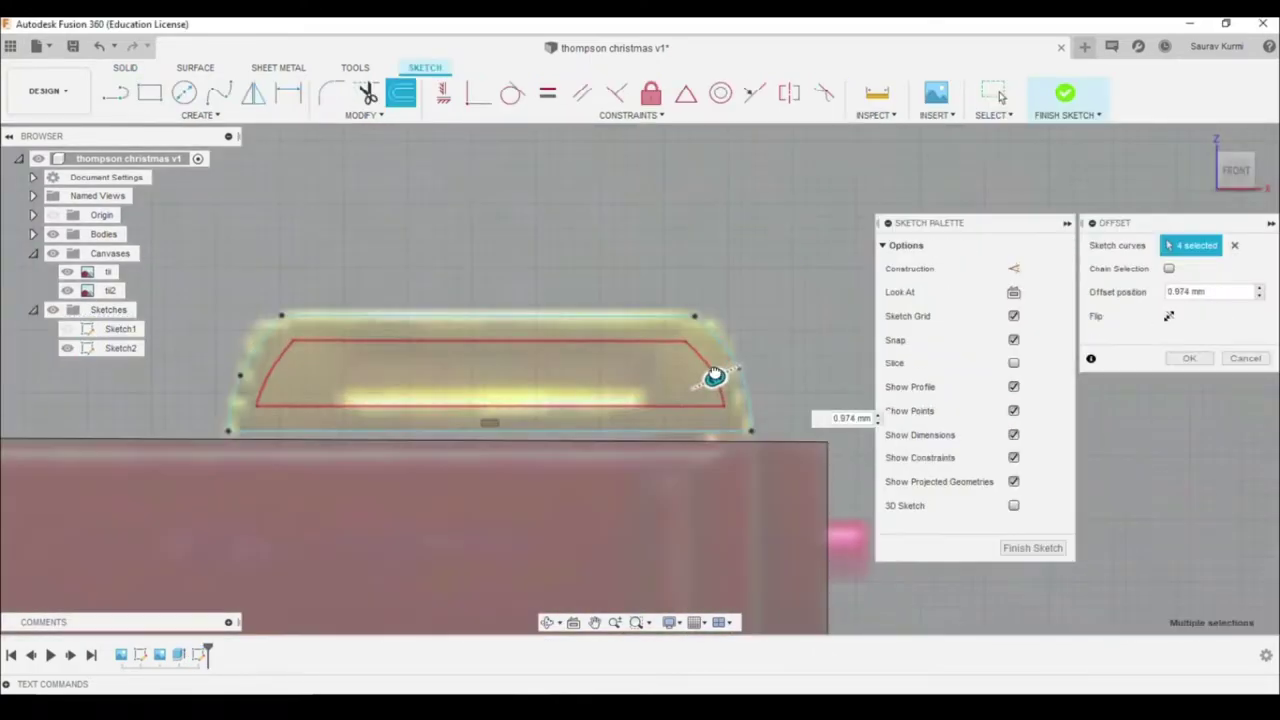
{"action": "key", "text": "Return"}
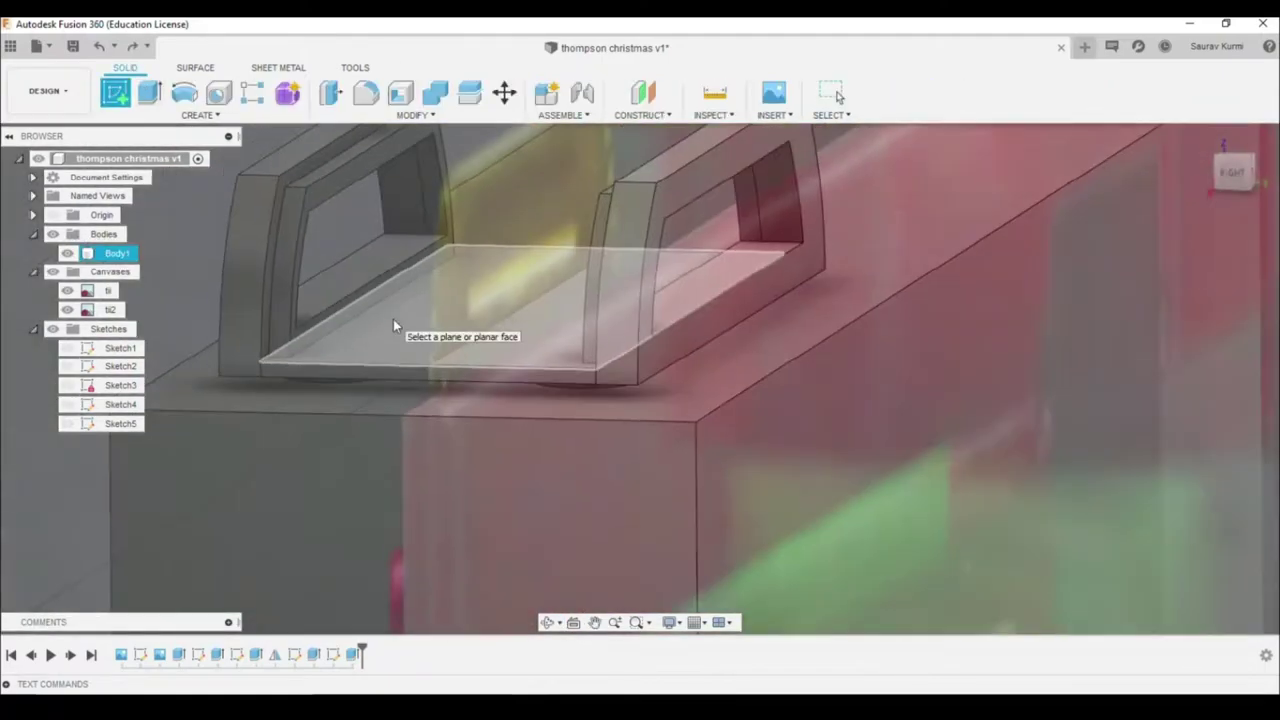
- Sketch a closed stepped profile on the receiver's side face with two 1.50 mm top tabs
{"action": "left_click", "coordinate": [393, 325]}
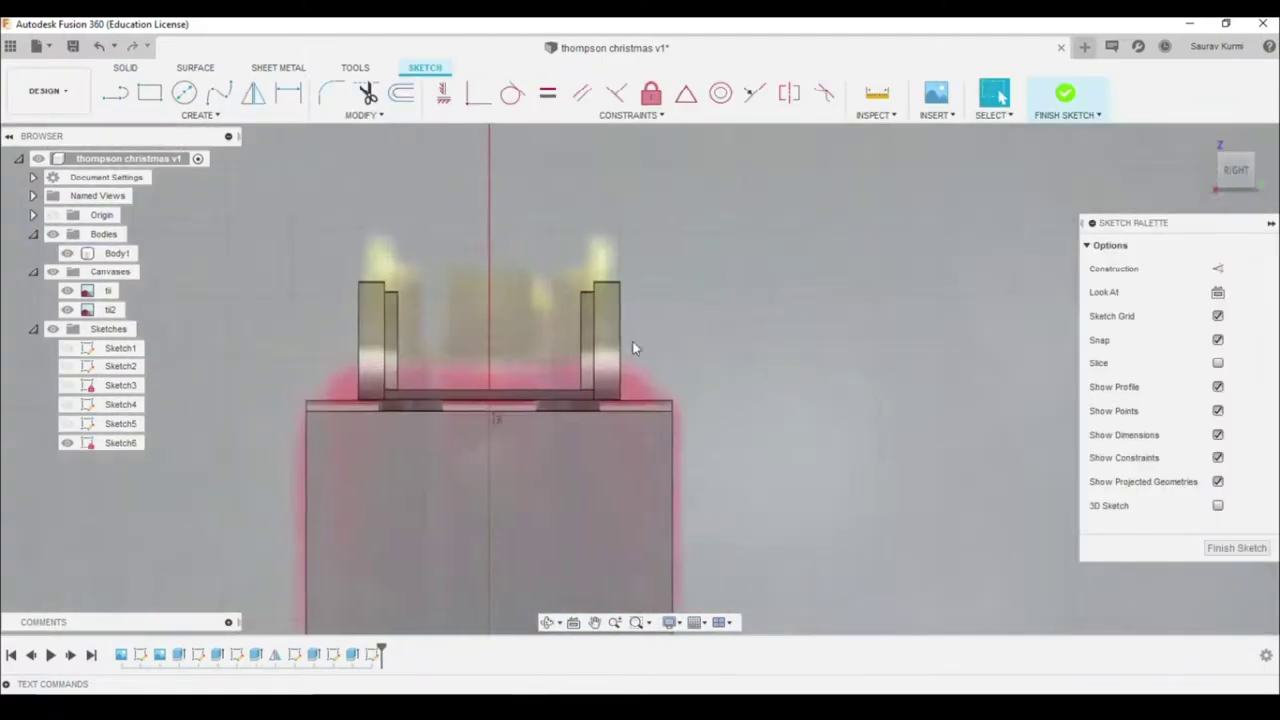
{"action": "key", "text": "l"}
{"action": "left_click", "coordinate": [252, 432]}
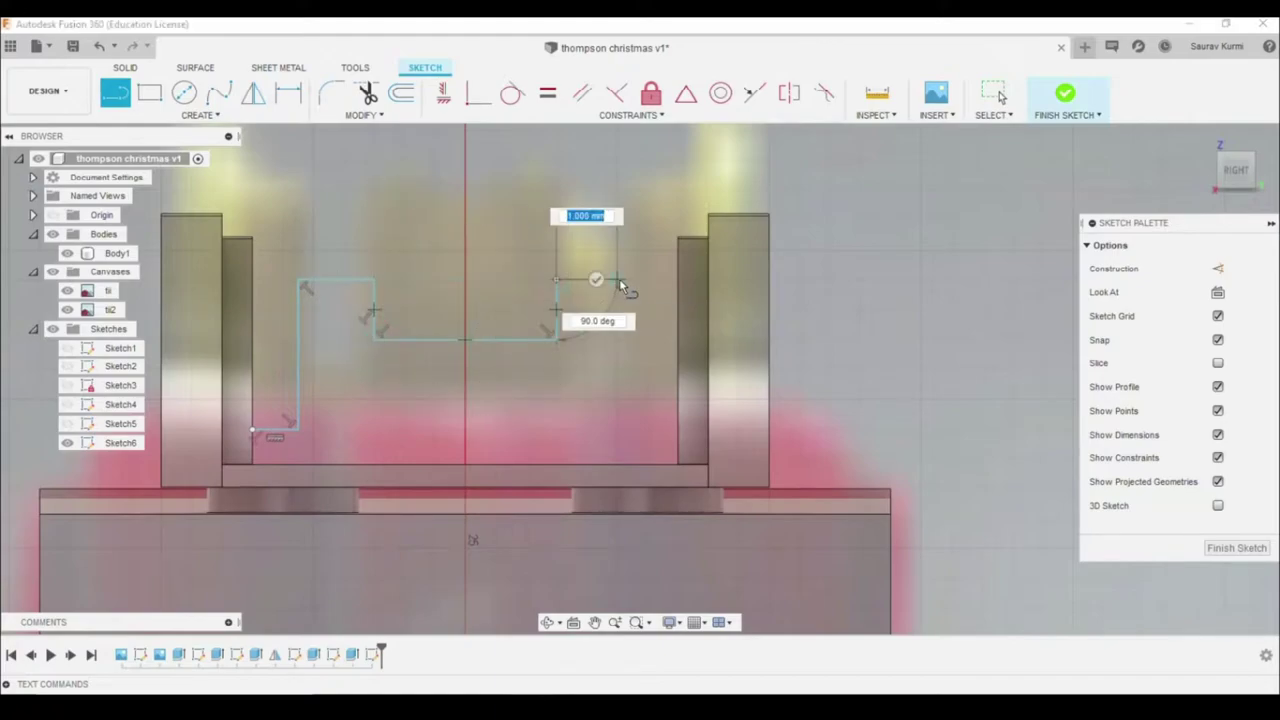
{"action": "left_click", "coordinate": [678, 430]}
{"action": "left_click", "coordinate": [678, 488]}
{"action": "left_click", "coordinate": [252, 488]}
{"action": "left_click", "coordinate": [252, 432]}
{"action": "key", "text": "d"}
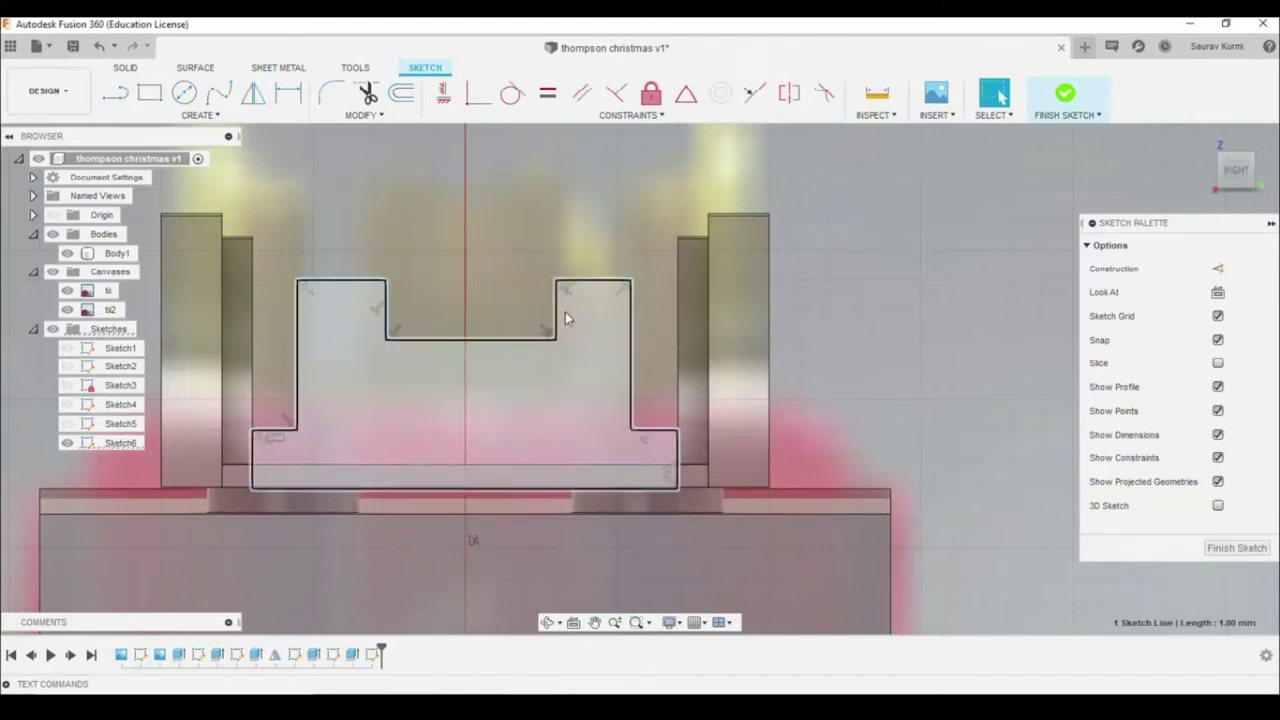
{"action": "left_click", "coordinate": [358, 240]}
{"action": "left_click", "coordinate": [585, 280]}
{"action": "left_click", "coordinate": [583, 235]}
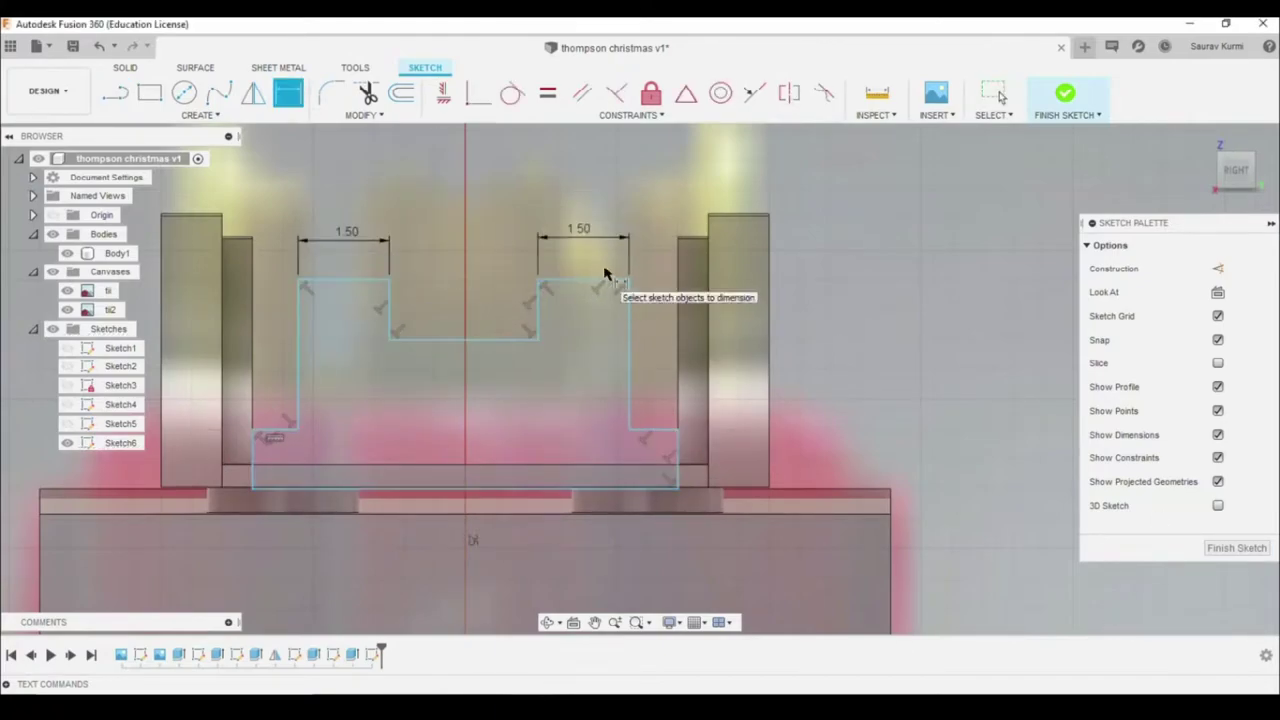
- Cut the profile two-sided 4.50 mm into the receiver, then enter the Form environment
{"action": "key", "text": "e"}
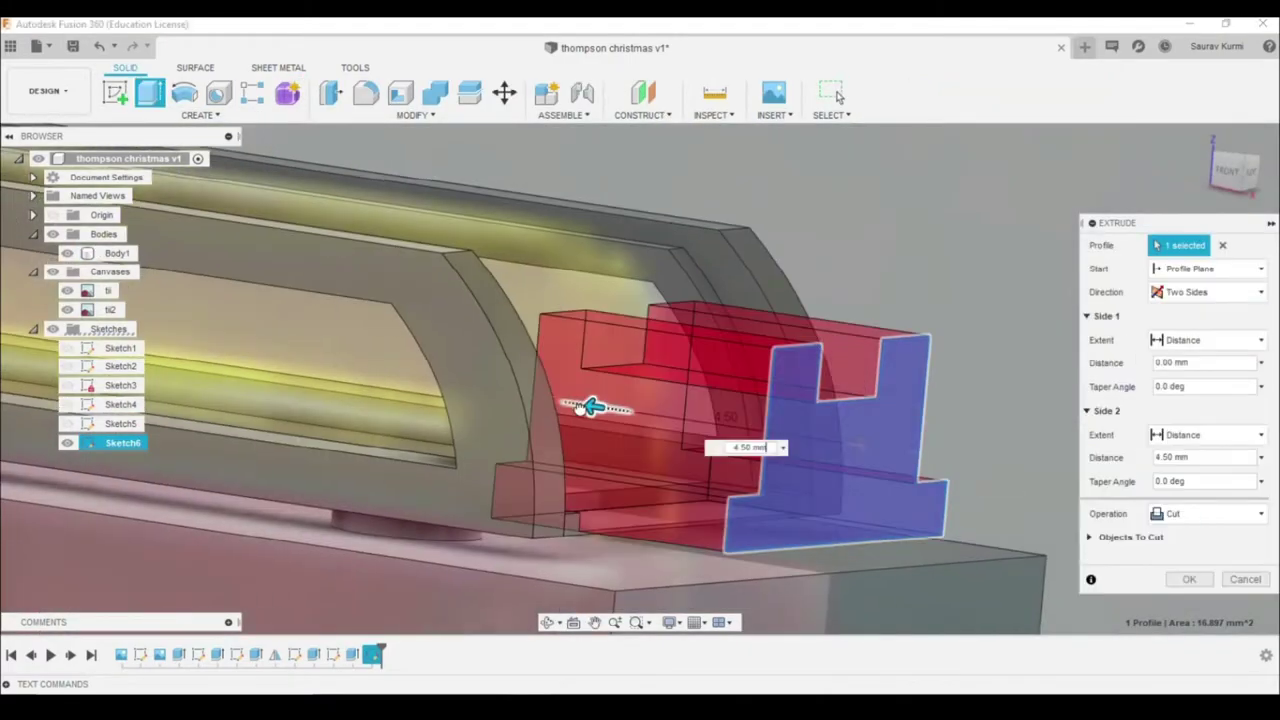
{"action": "left_click_drag", "start_coordinate": [586, 408], "coordinate": [608, 408]}
{"action": "key", "text": "Return"}
{"action": "mouse_move", "coordinate": [626, 402]}
{"action": "middle_mouse_down", "text": "shift"}
{"action": "mouse_move", "coordinate": [610, 357]}
{"action": "mouse_move", "coordinate": [611, 410]}
{"action": "middle_mouse_up", "text": "shift"}
{"action": "key", "text": "Return"}
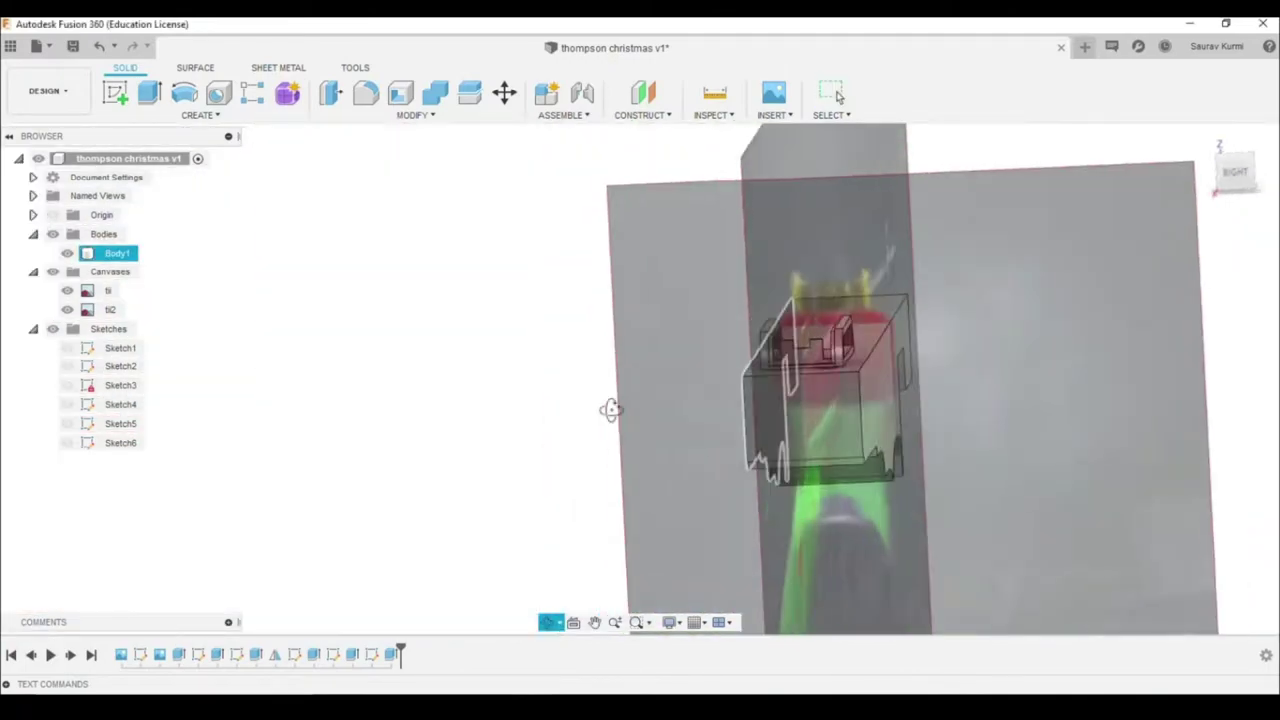
{"action": "left_click", "coordinate": [287, 93]}
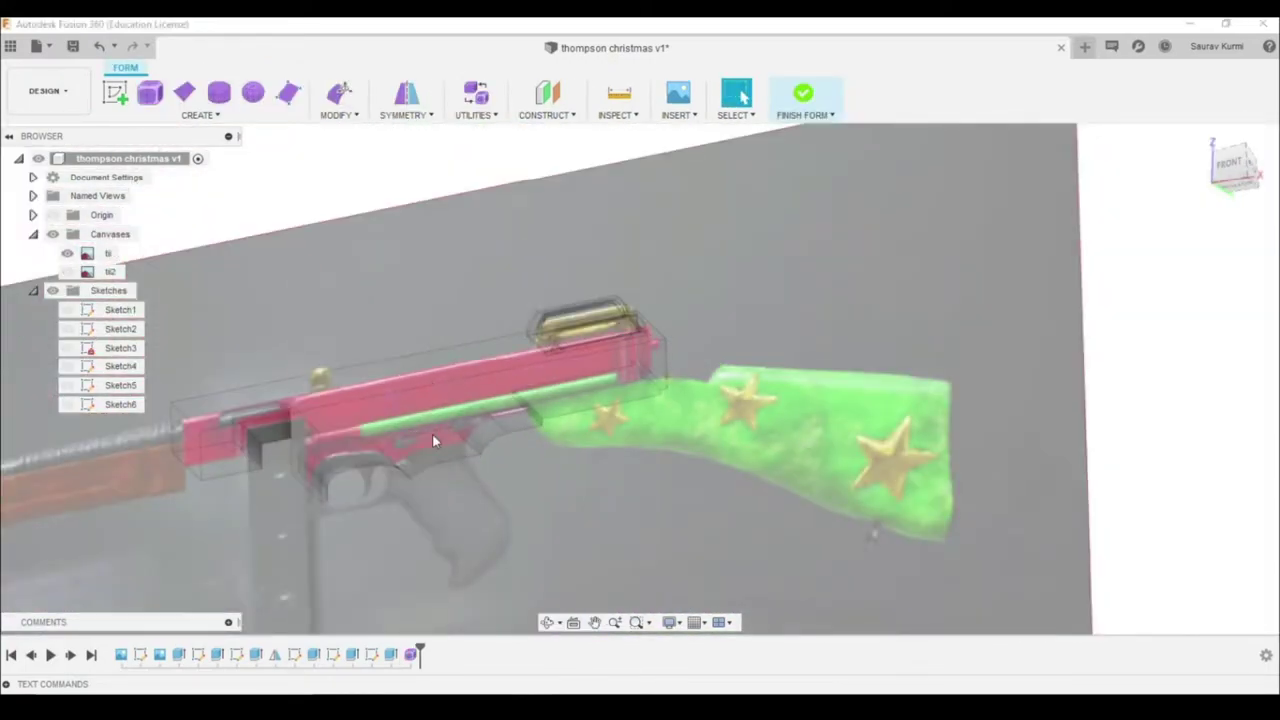
- On the front plane, trace the stock's lower edge and butt with a spline
{"action": "left_click", "coordinate": [432, 433]}
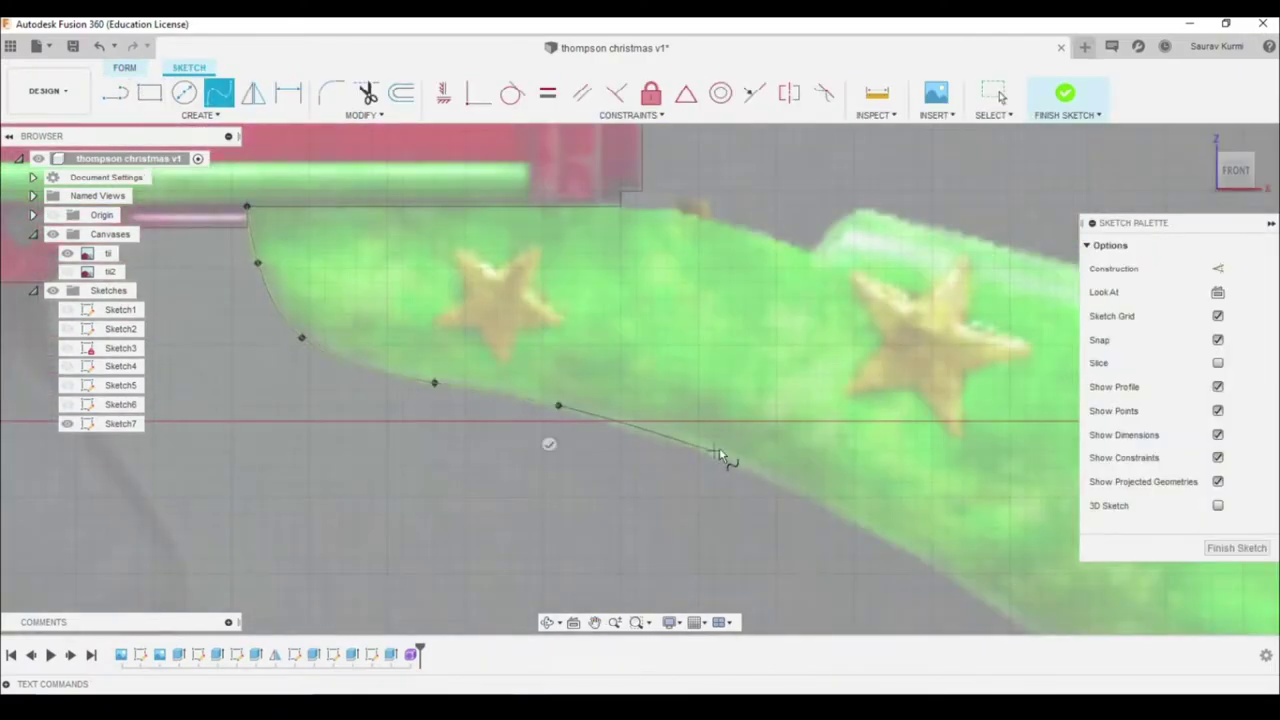
{"action": "left_click", "coordinate": [718, 455]}
{"action": "scroll", "coordinate": [635, 445], "scroll_direction": "up", "scroll_amount": 2}
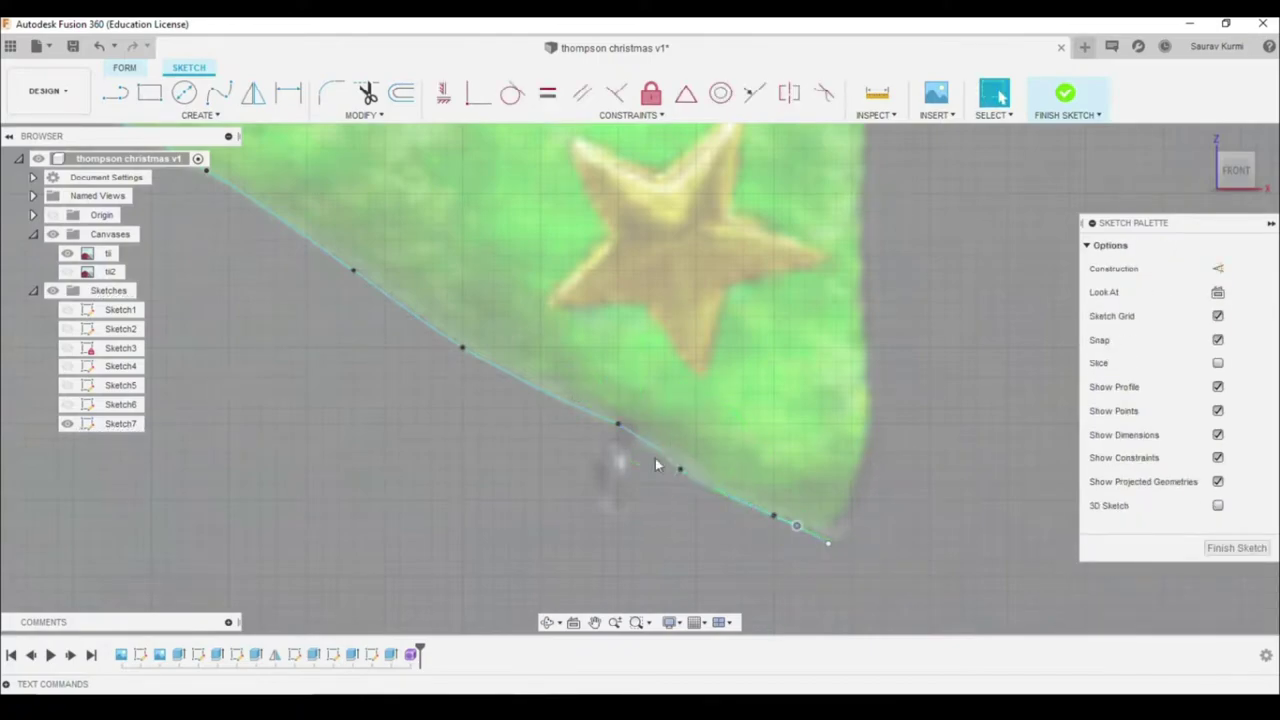
{"action": "scroll", "coordinate": [657, 465], "scroll_direction": "down", "scroll_amount": 2}
{"action": "left_click", "coordinate": [637, 497]}
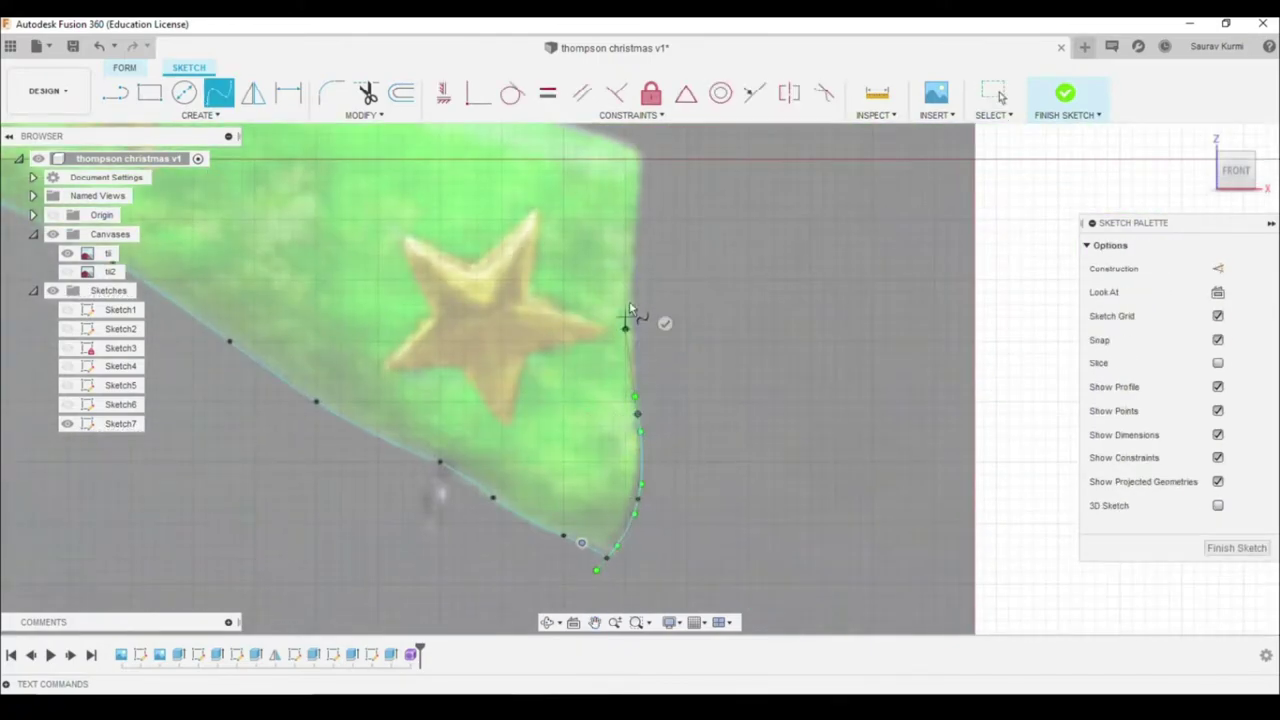
{"action": "double_click", "coordinate": [639, 415]}
{"action": "scroll", "coordinate": [624, 311], "scroll_direction": "up", "scroll_amount": 3}
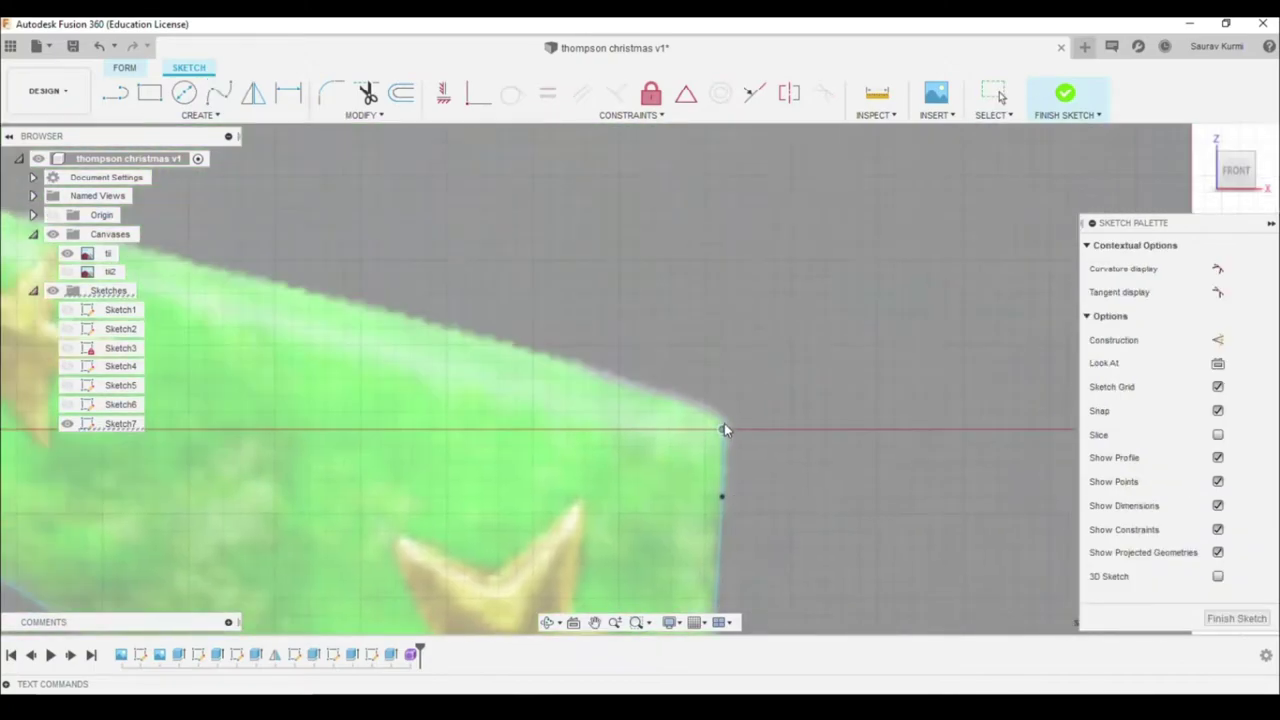
{"action": "scroll", "coordinate": [731, 432], "scroll_direction": "down", "scroll_amount": 2}
{"action": "scroll", "coordinate": [546, 460], "scroll_direction": "up", "scroll_amount": 3}
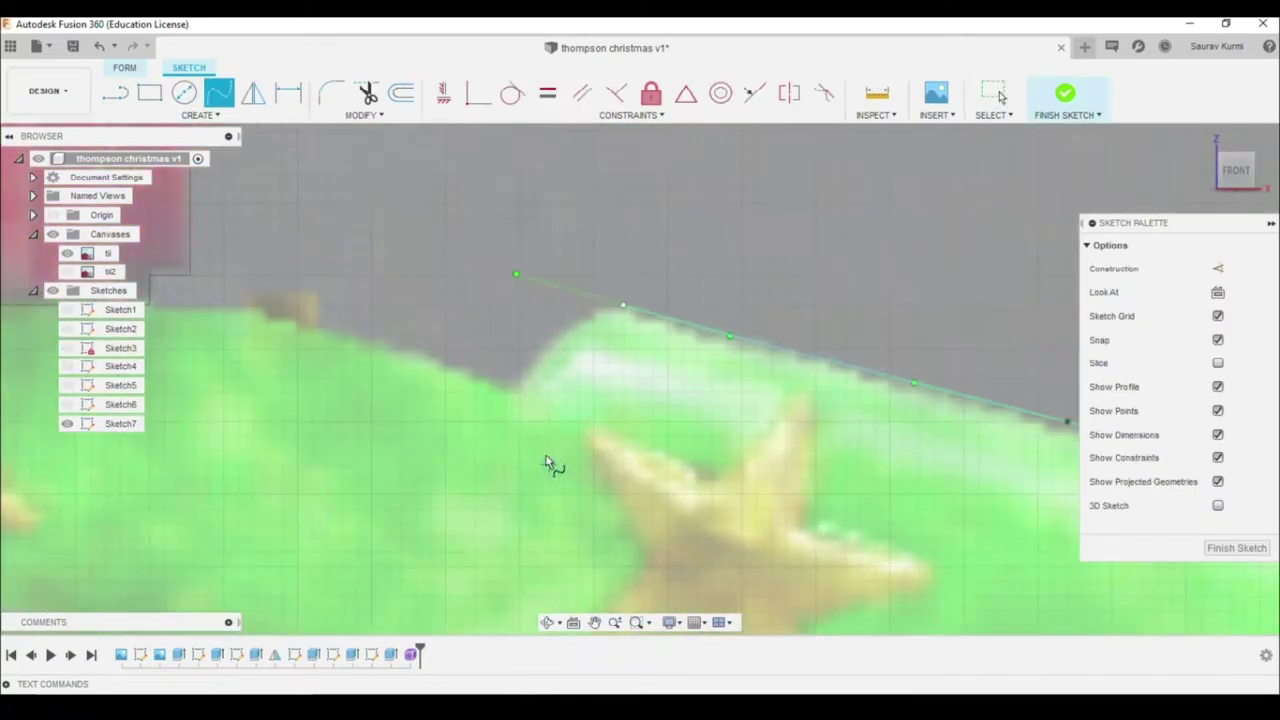
{"action": "scroll", "coordinate": [518, 463], "scroll_direction": "down", "scroll_amount": 2}
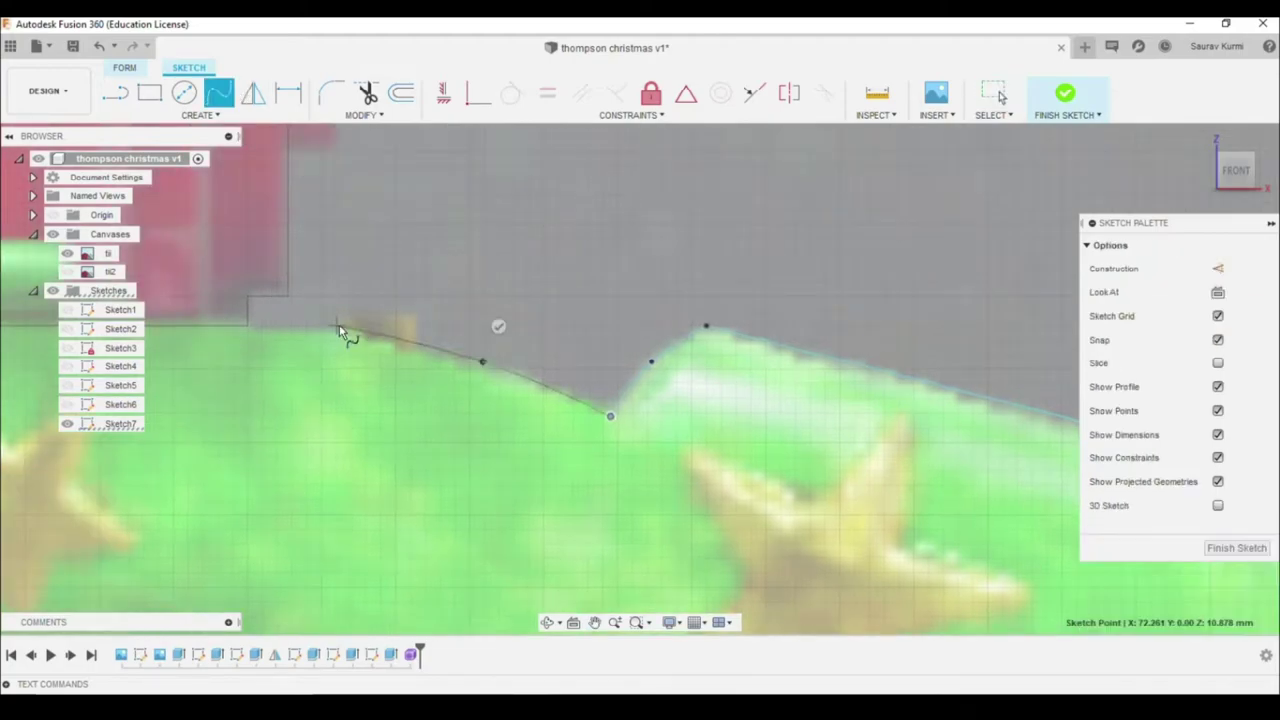
{"action": "middle_click_drag", "start_coordinate": [339, 330], "coordinate": [684, 336]}
- Close the stock outline with a straight top line, finish the sketch, and start a form Extrude
{"action": "key", "text": "l"}
{"action": "left_click", "coordinate": [288, 344]}
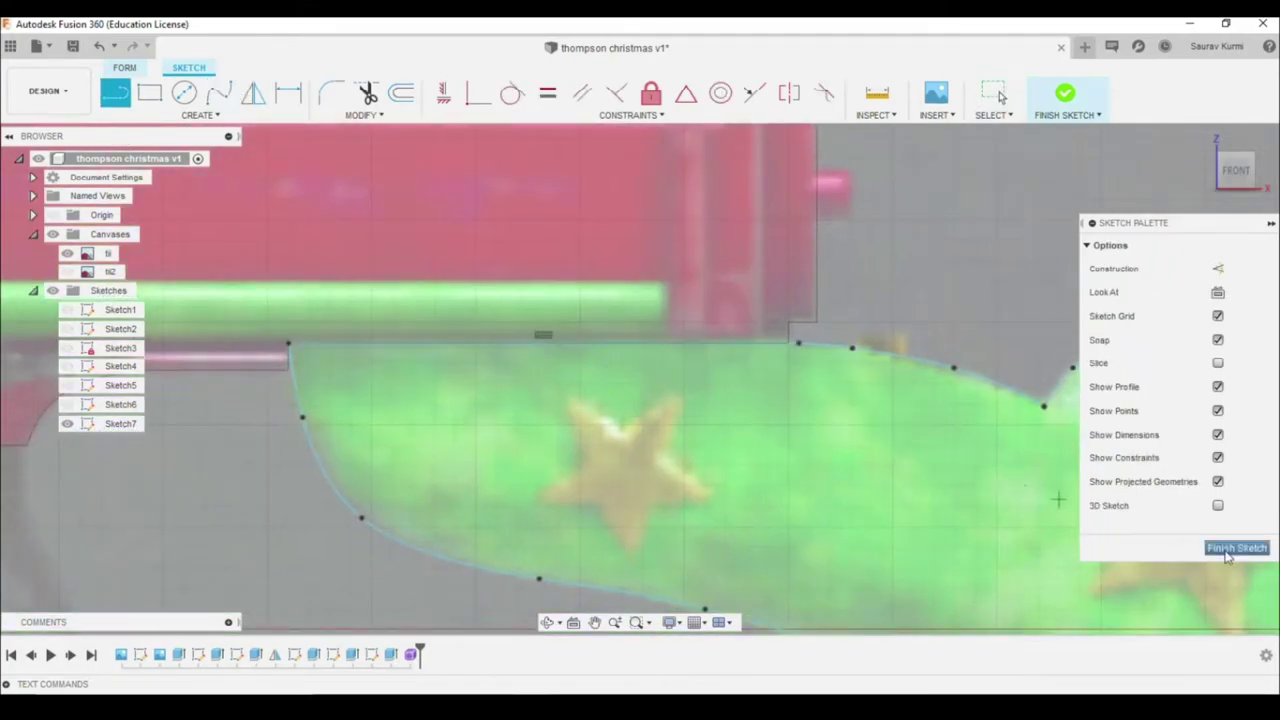
{"action": "left_click", "coordinate": [1237, 548]}
{"action": "left_click", "coordinate": [201, 115]}
{"action": "left_click", "coordinate": [137, 286]}
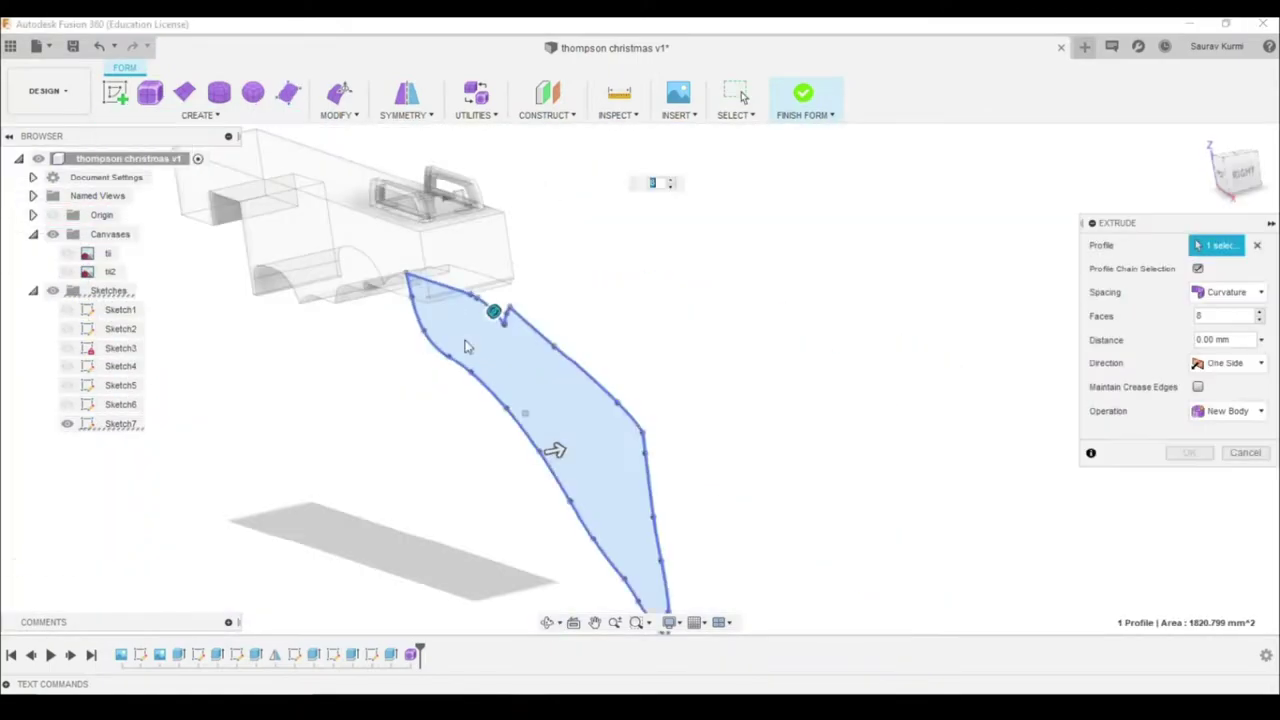
- Set the stock extrusion depth and make the extrusion Symmetric
{"action": "left_click", "coordinate": [1237, 455]}
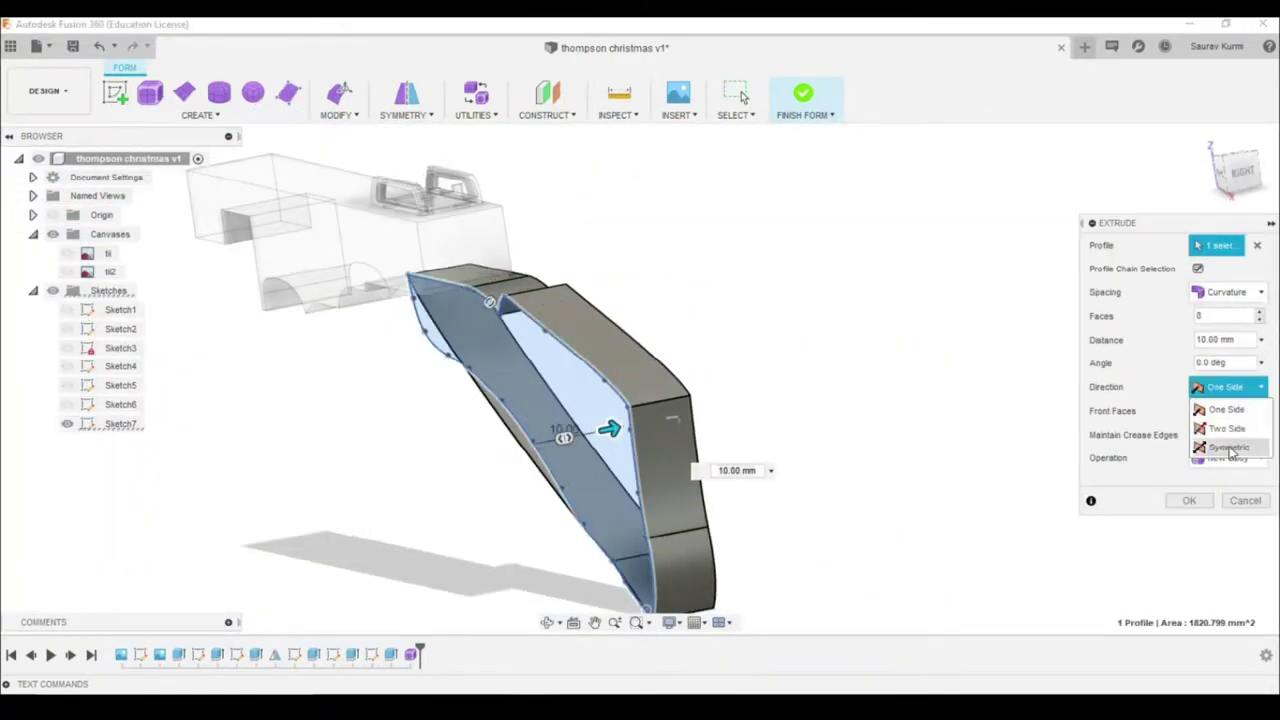
{"action": "left_click", "coordinate": [1232, 452]}
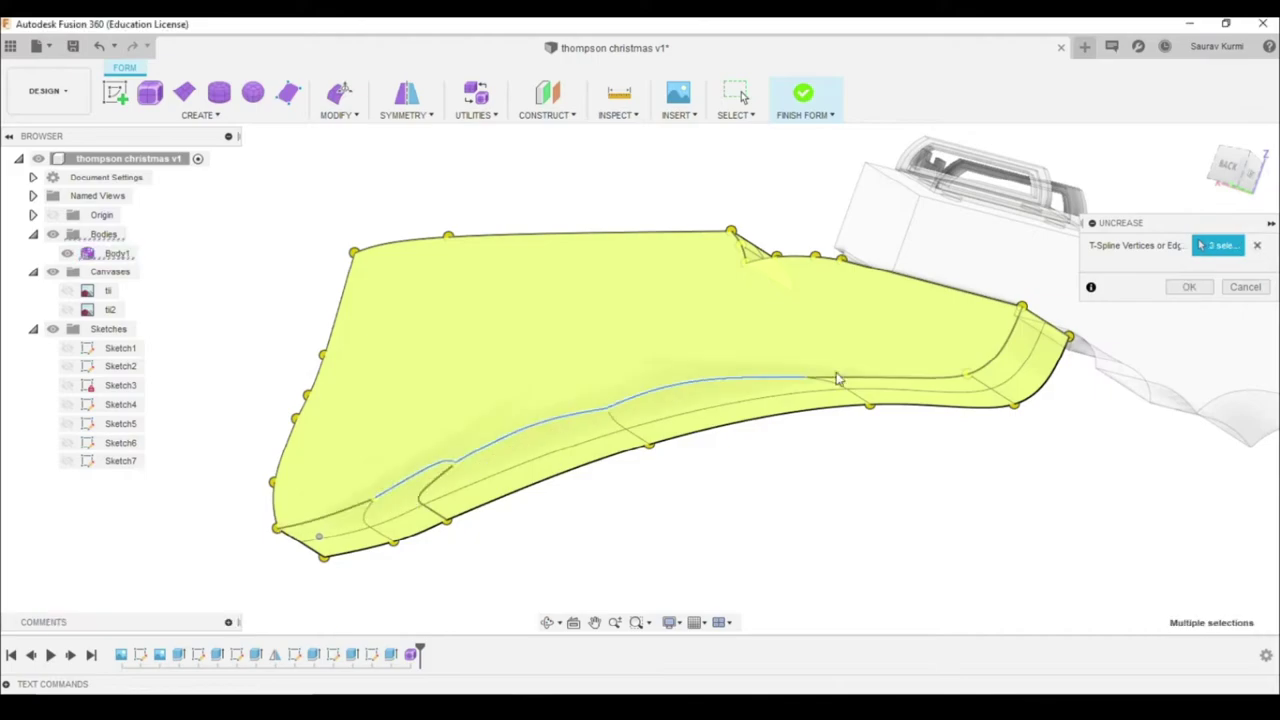
- Orbit around the grip to inspect its rear edges and overall shape, then return to selecting
{"action": "mouse_move", "coordinate": [838, 378]}
{"action": "middle_mouse_down", "text": "shift"}
{"action": "mouse_move", "coordinate": [694, 437]}
{"action": "mouse_move", "coordinate": [814, 409]}
{"action": "mouse_move", "coordinate": [909, 511]}
{"action": "mouse_move", "coordinate": [749, 374]}
{"action": "middle_mouse_up", "text": "shift"}
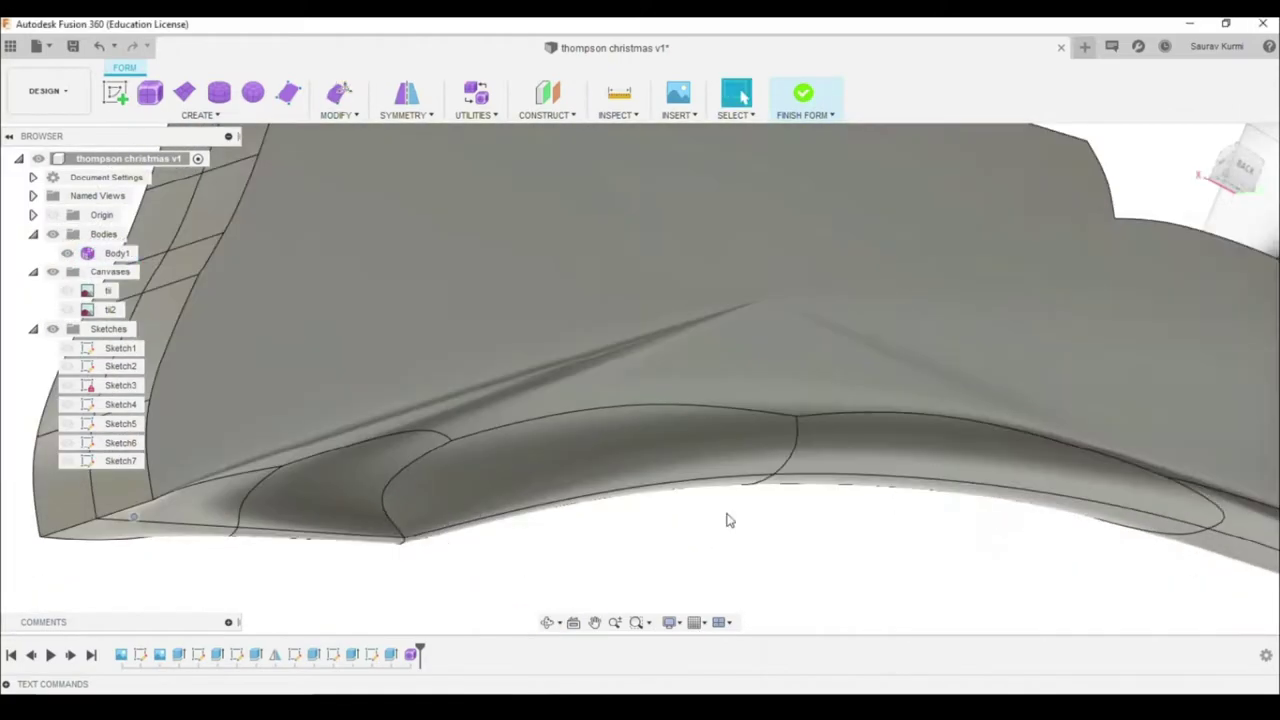
{"action": "mouse_move", "coordinate": [728, 520]}
{"action": "middle_mouse_down", "text": "shift"}
{"action": "mouse_move", "coordinate": [1006, 400]}
{"action": "mouse_move", "coordinate": [748, 437]}
{"action": "mouse_move", "coordinate": [720, 374]}
{"action": "mouse_move", "coordinate": [491, 417]}
{"action": "mouse_move", "coordinate": [534, 329]}
{"action": "mouse_move", "coordinate": [614, 377]}
{"action": "middle_mouse_up", "text": "shift"}
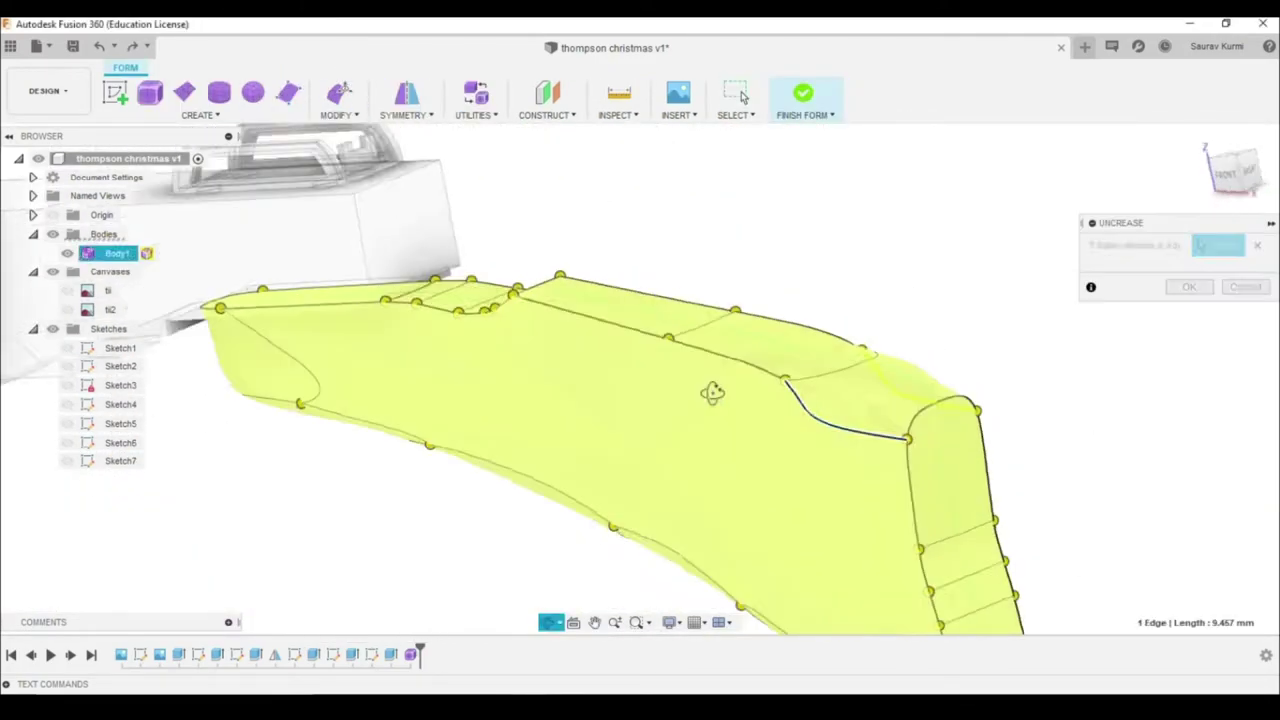
{"action": "mouse_move", "coordinate": [655, 438]}
{"action": "middle_mouse_down", "text": "shift"}
{"action": "mouse_move", "coordinate": [980, 343]}
{"action": "mouse_move", "coordinate": [371, 177]}
{"action": "mouse_move", "coordinate": [777, 491]}
{"action": "middle_mouse_up", "text": "shift"}
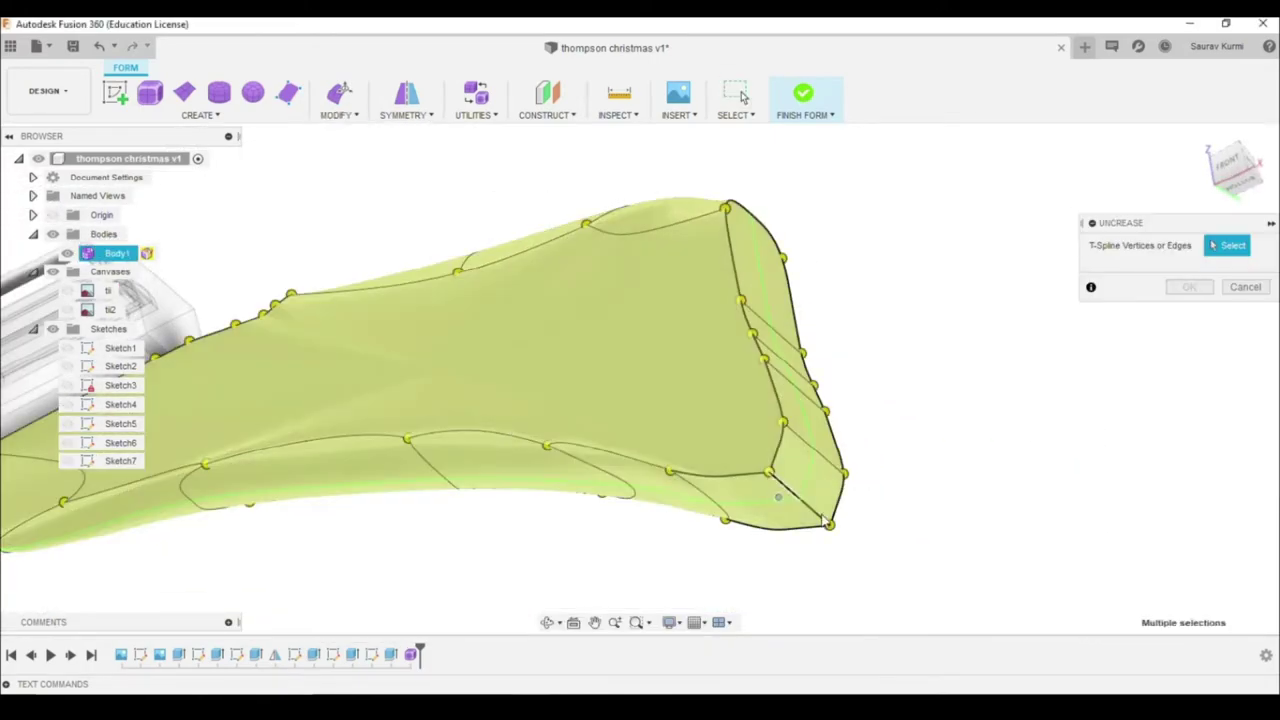
{"action": "mouse_move", "coordinate": [726, 528]}
{"action": "middle_mouse_down", "text": "shift"}
{"action": "mouse_move", "coordinate": [980, 340]}
{"action": "mouse_move", "coordinate": [926, 340]}
{"action": "mouse_move", "coordinate": [937, 406]}
{"action": "mouse_move", "coordinate": [948, 306]}
{"action": "middle_mouse_up", "text": "shift"}
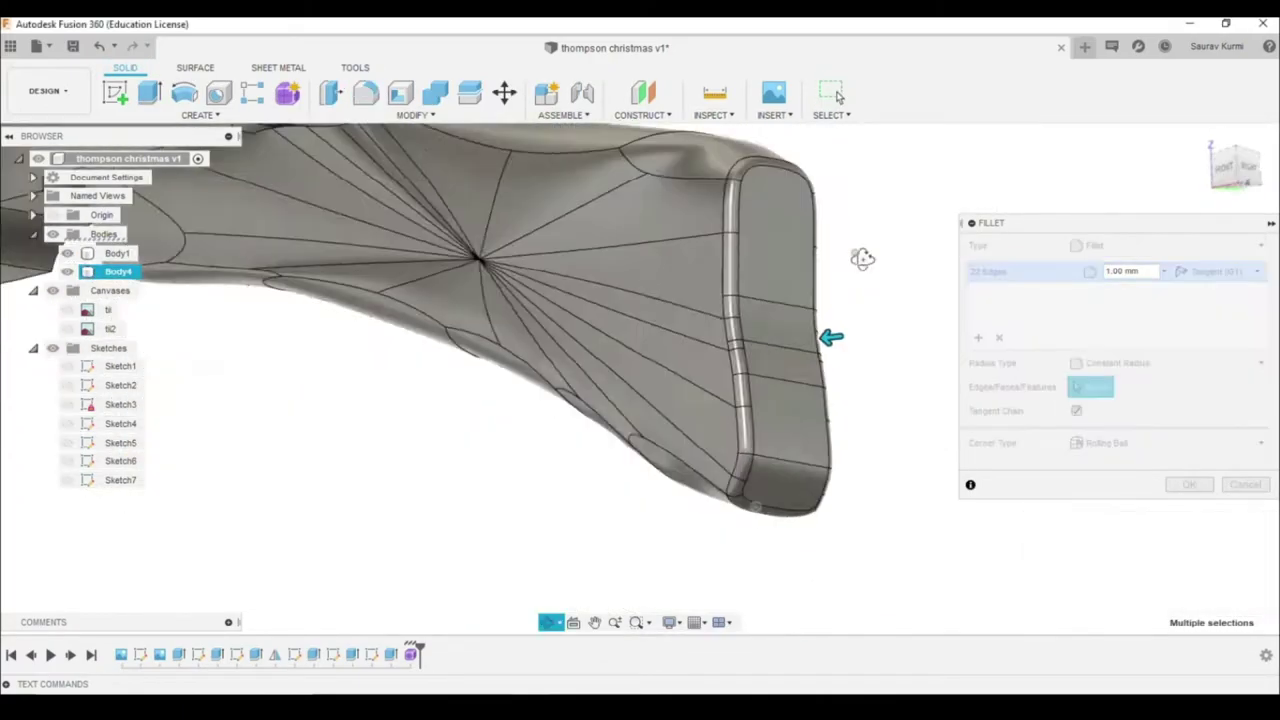
{"action": "left_click", "coordinate": [838, 95]}
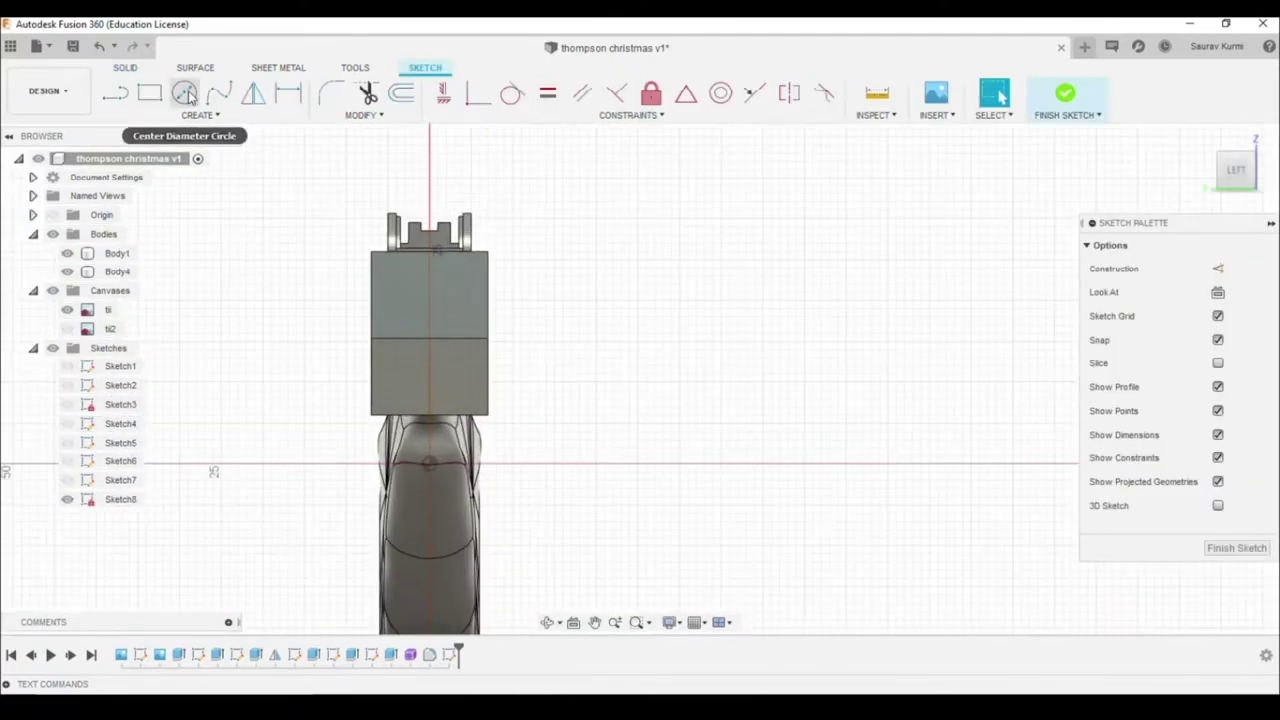
- Sketch a circle for the barrel, then start another sketch on the receiver's plane
{"action": "left_click", "coordinate": [184, 92]}
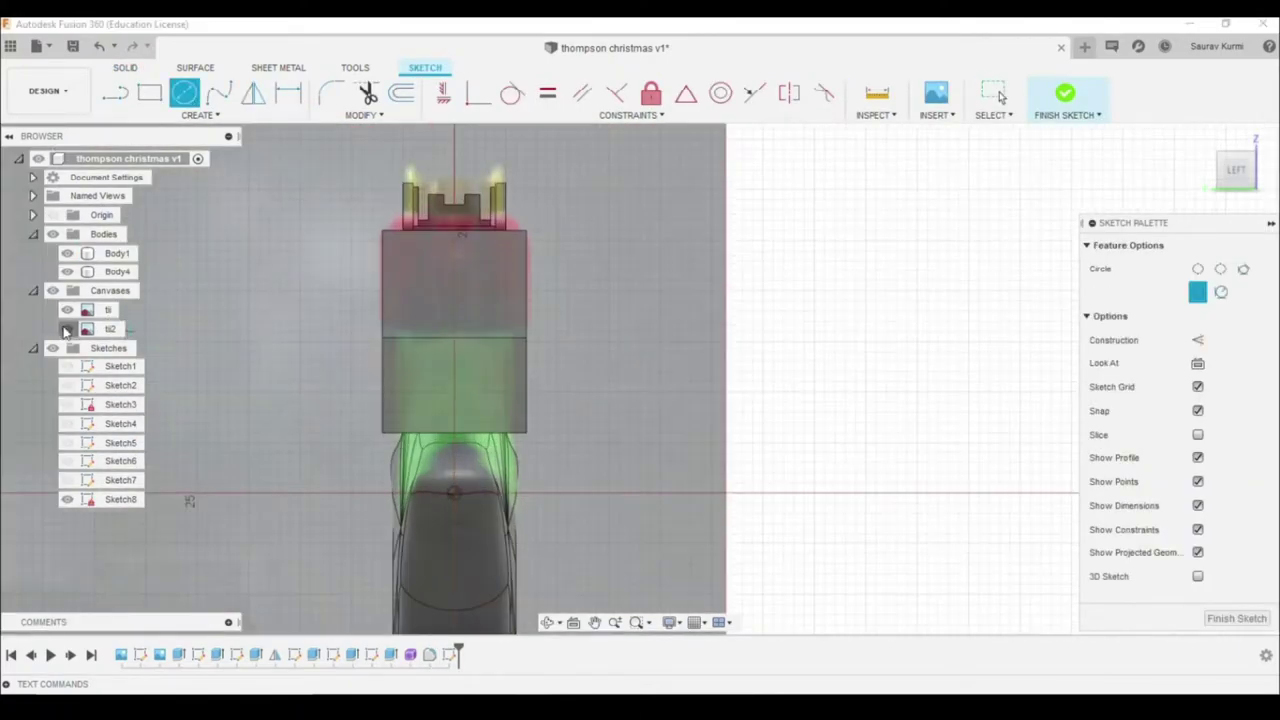
{"action": "left_click", "coordinate": [447, 285]}
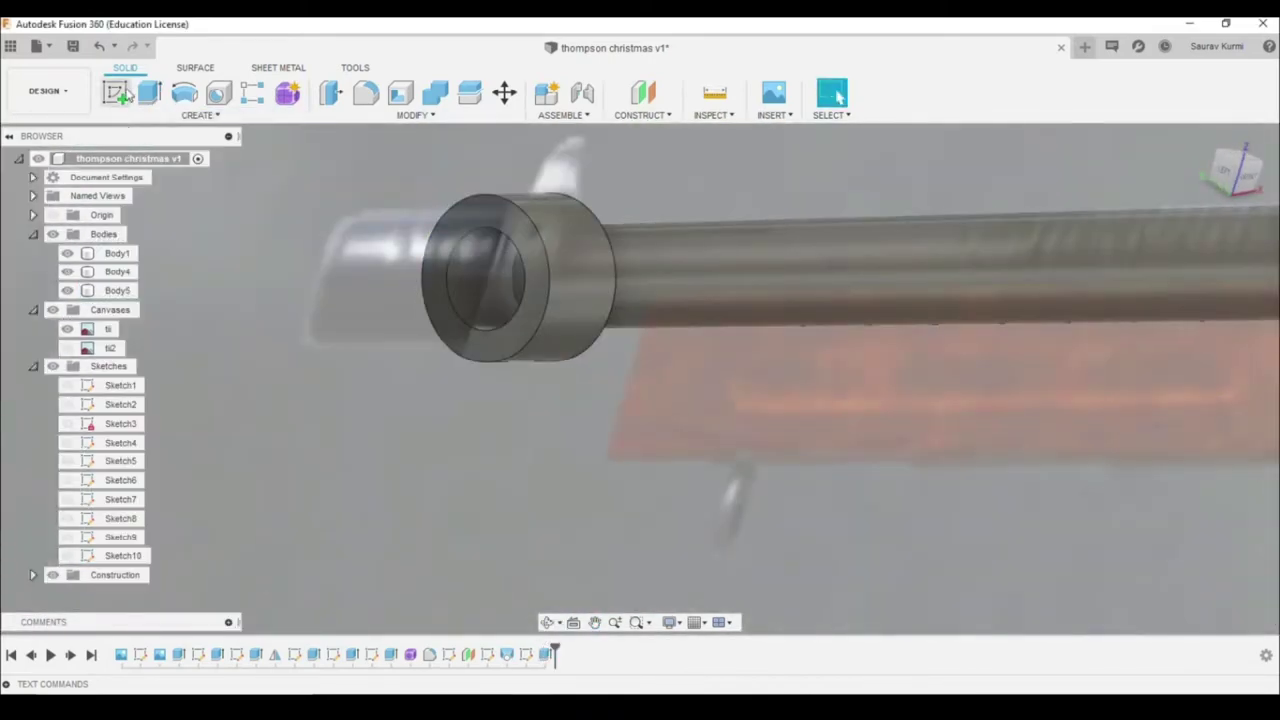
{"action": "left_click", "coordinate": [126, 93]}
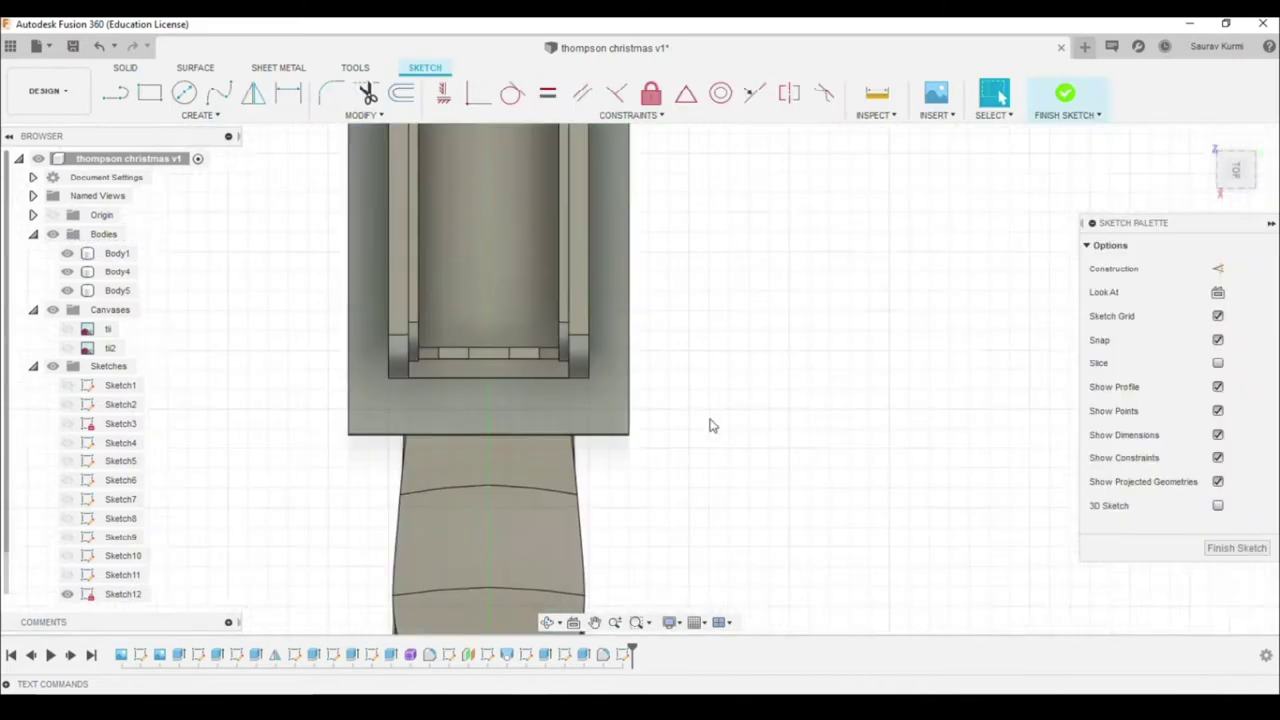
- Draw Ø3.00 circles at both receiver bottom corners, 2.00 mm up, and start extruding them
{"action": "key", "text": "c"}
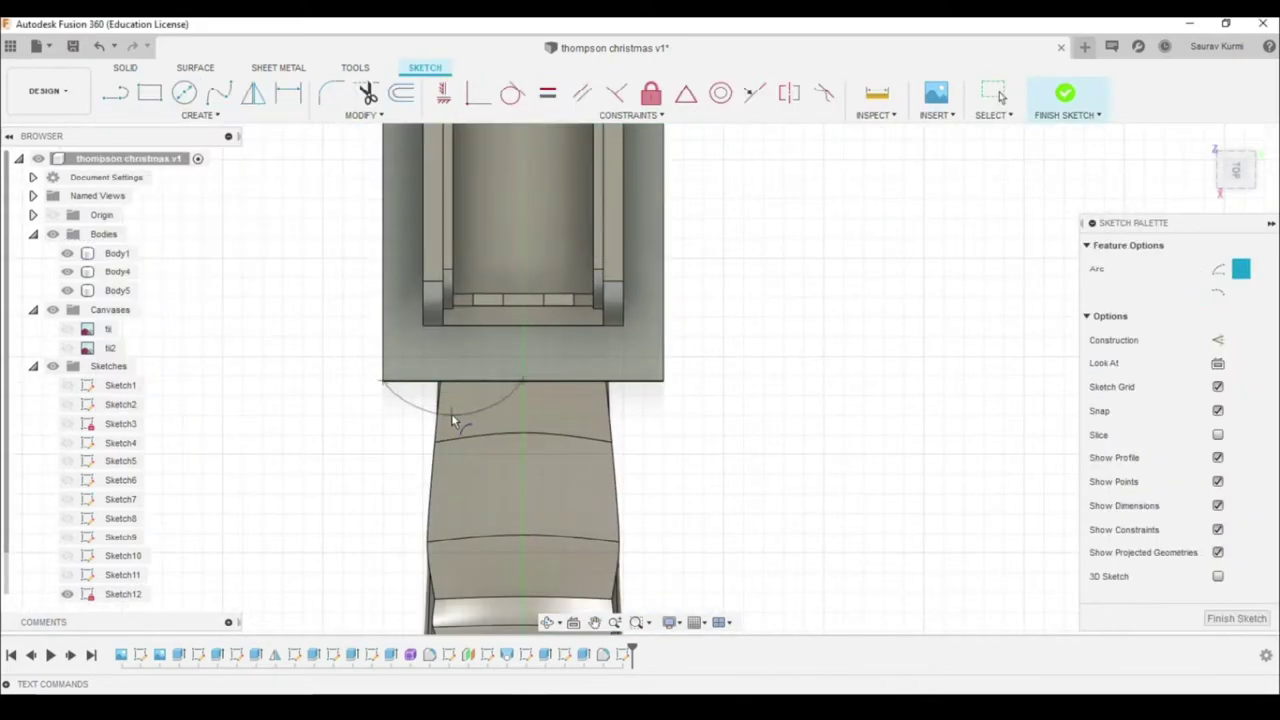
{"action": "left_click", "coordinate": [388, 343]}
{"action": "key", "text": "Escape"}
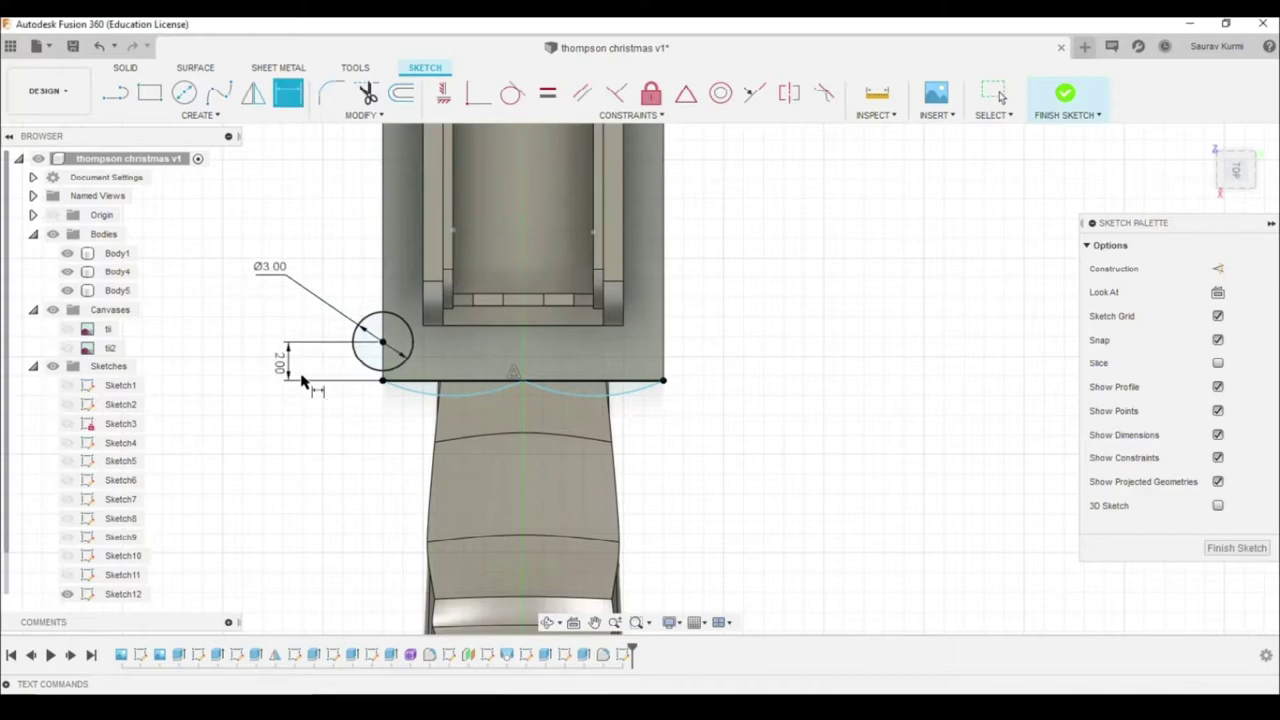
{"action": "key", "text": "Escape"}
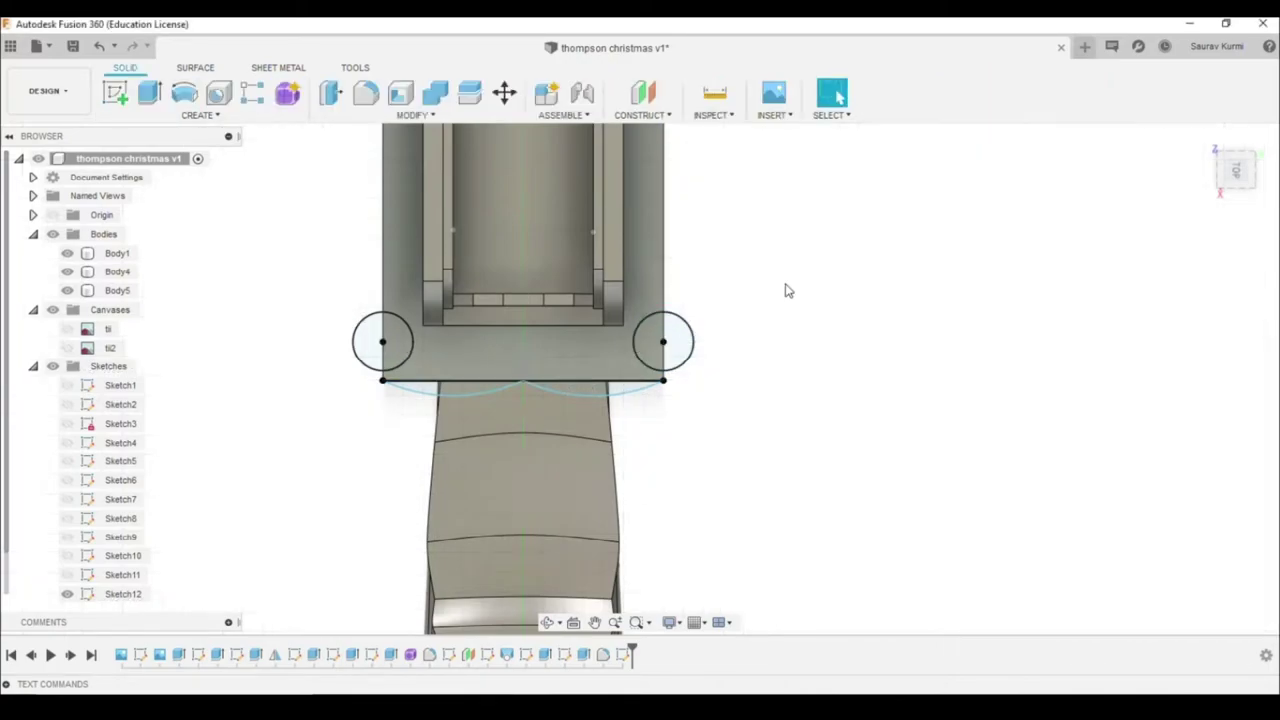
{"action": "scroll", "coordinate": [268, 372], "scroll_direction": "up", "scroll_amount": 2}
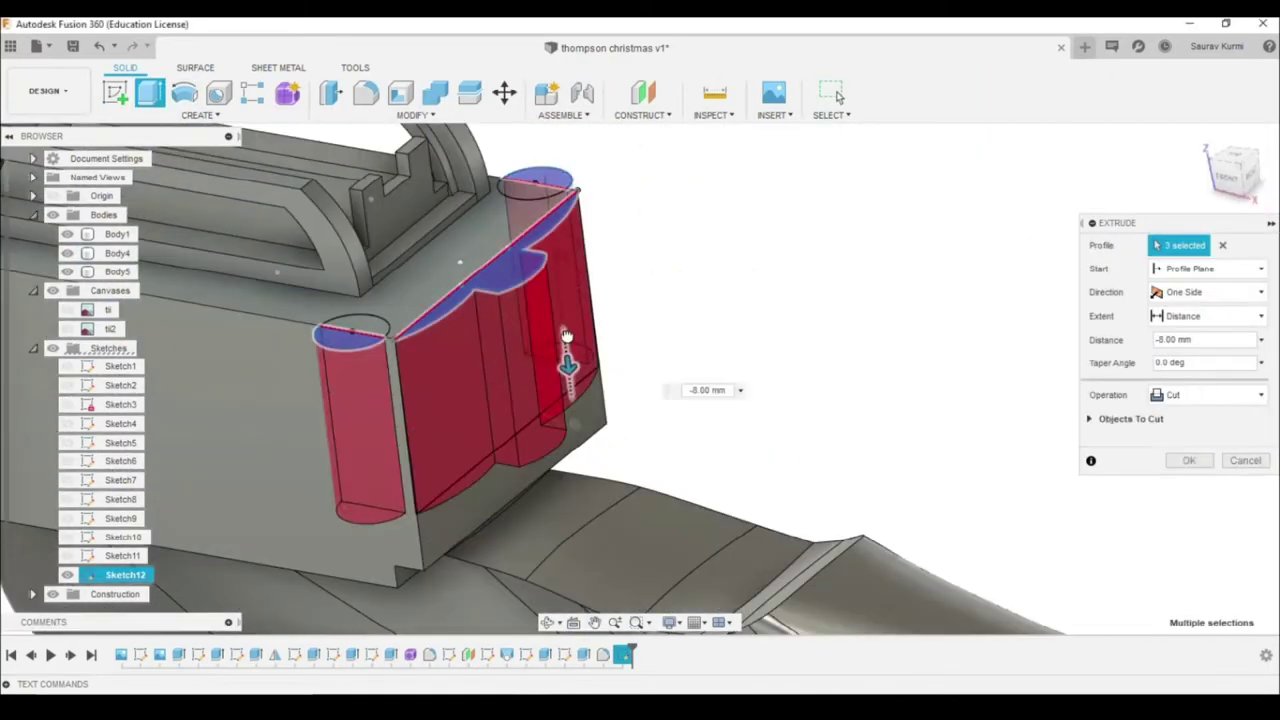
{"action": "left_click_drag", "start_coordinate": [569, 363], "coordinate": [585, 427]}
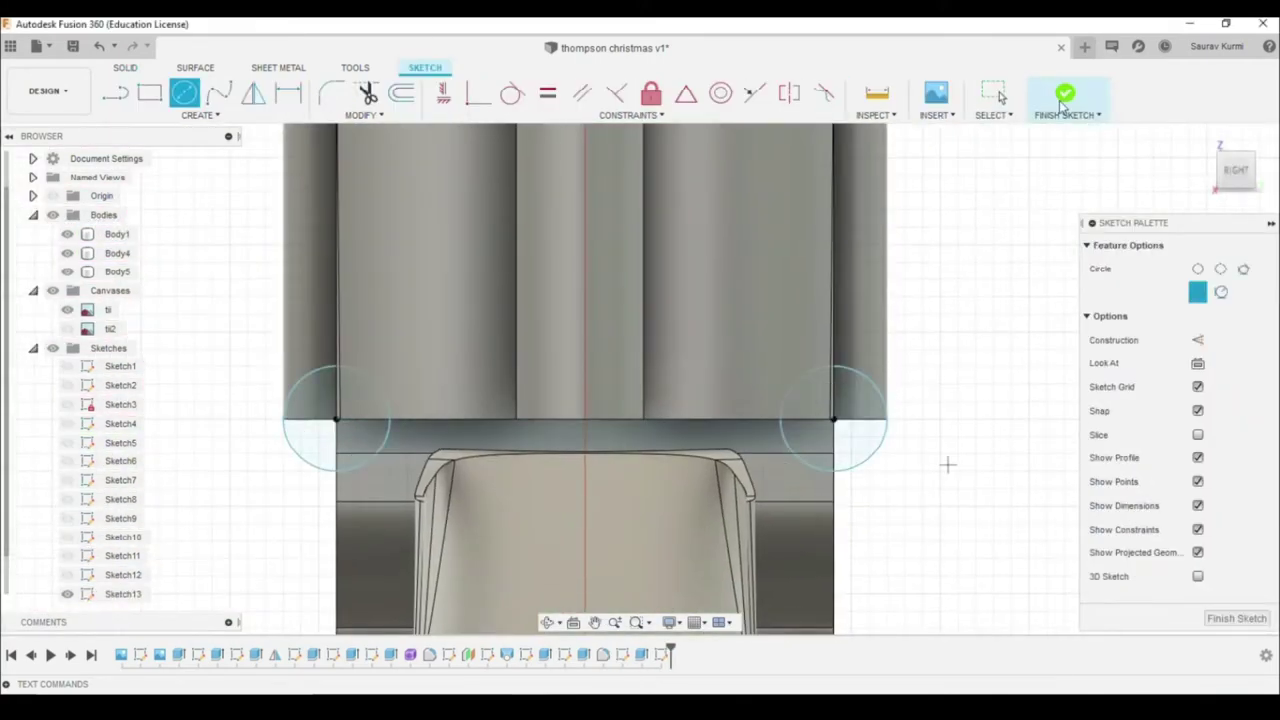
- Cut both 3 mm circles 15 mm deep into the receiver
{"action": "left_click", "coordinate": [1063, 100]}
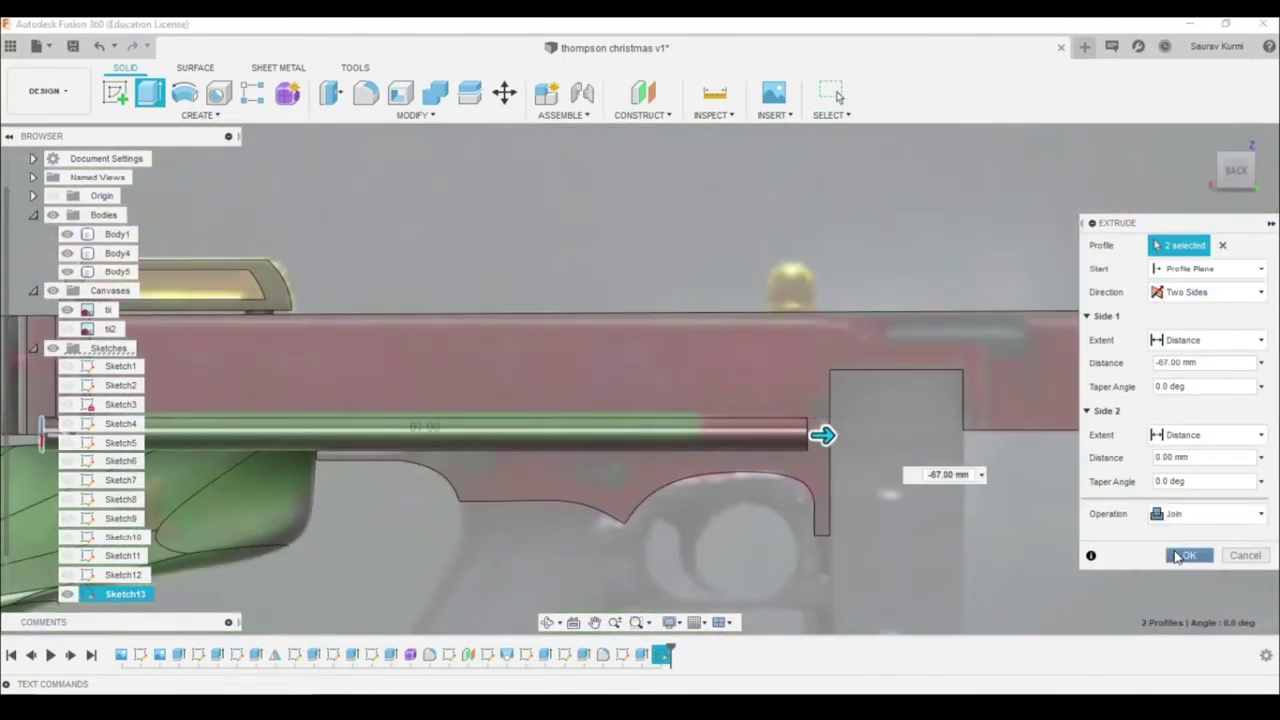
{"action": "left_click", "coordinate": [1185, 555]}
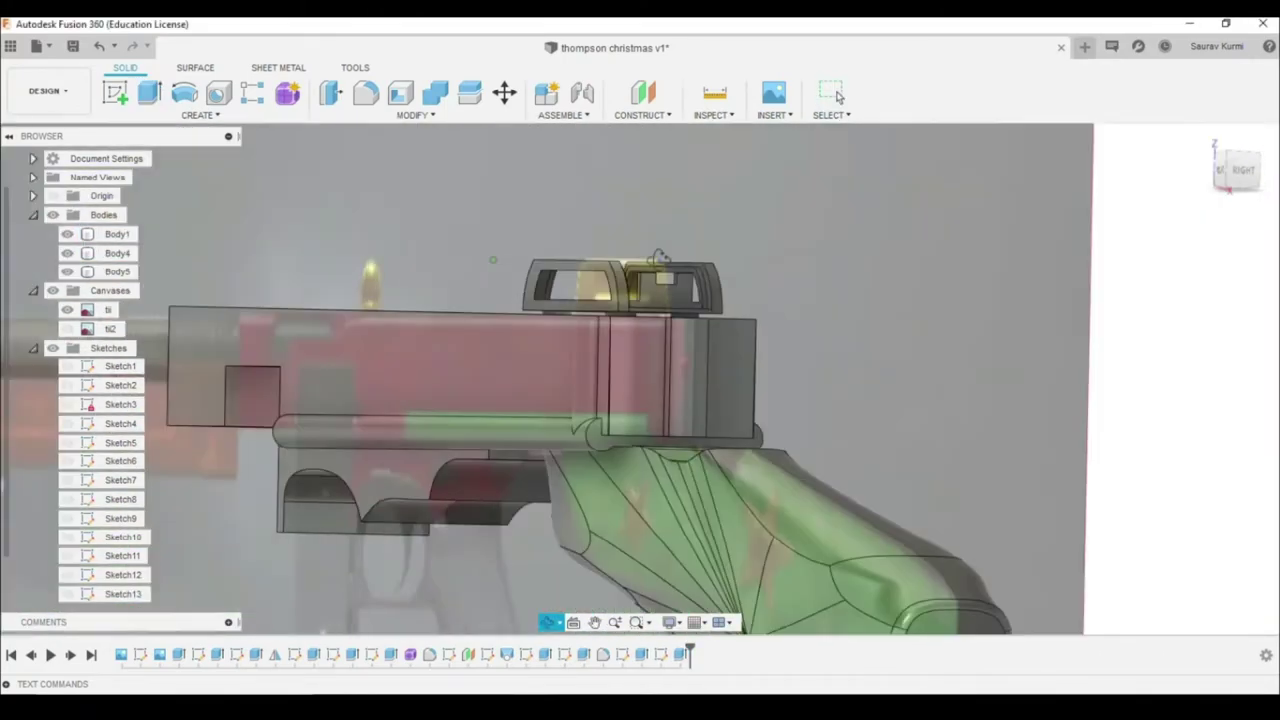
{"action": "scroll", "coordinate": [450, 463], "scroll_direction": "up", "scroll_amount": 5}
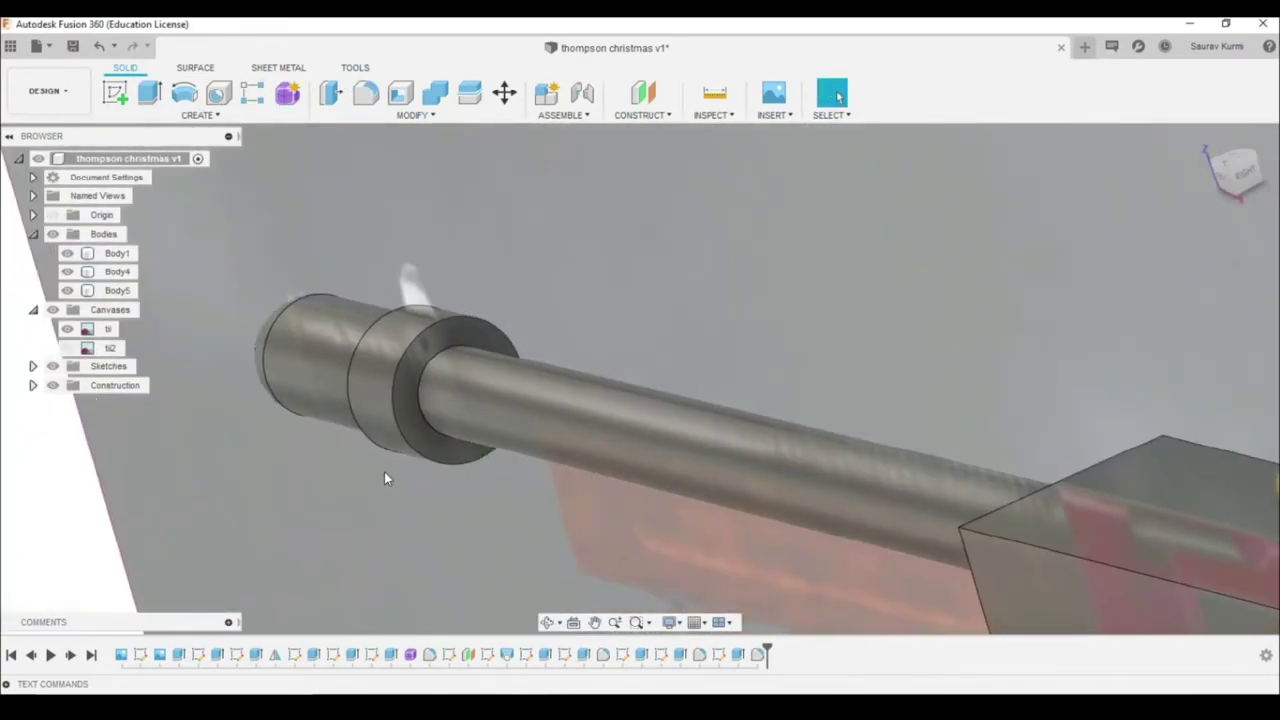
- Build the front sight blade on the barrel ring, draft its side face, and fillet two edges at 2.25 mm
{"action": "left_click", "coordinate": [200, 115]}
{"action": "mouse_move", "coordinate": [415, 115]}
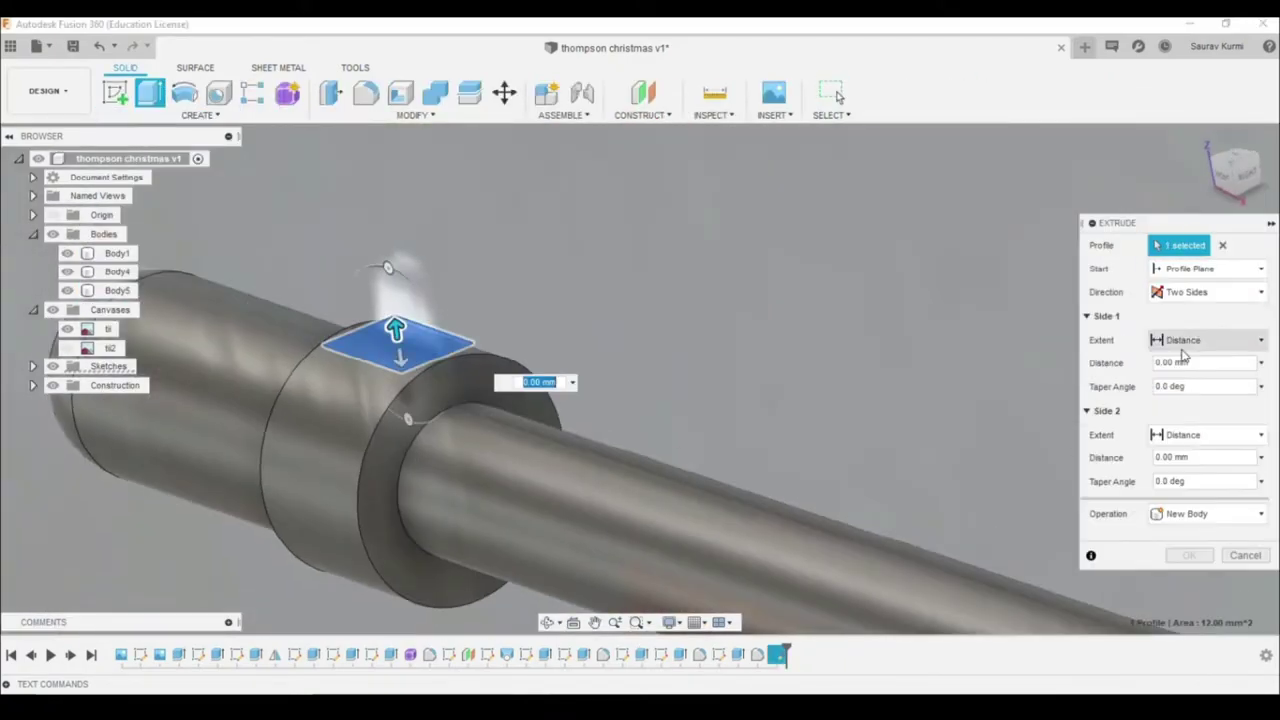
{"action": "mouse_move", "coordinate": [403, 374]}
{"action": "middle_mouse_down", "text": "shift"}
{"action": "mouse_move", "coordinate": [491, 149]}
{"action": "mouse_move", "coordinate": [680, 286]}
{"action": "mouse_move", "coordinate": [629, 309]}
{"action": "middle_mouse_up", "text": "shift"}
{"action": "left_click", "coordinate": [357, 389]}
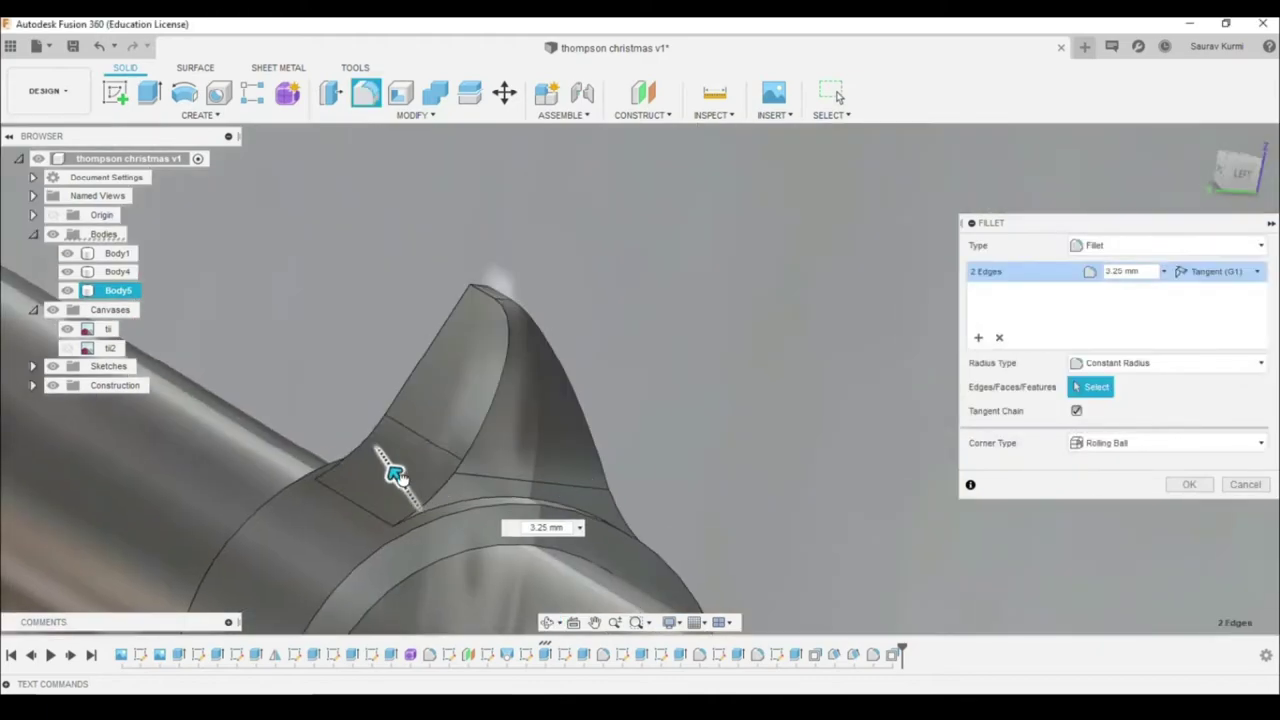
{"action": "left_click", "coordinate": [1175, 493]}
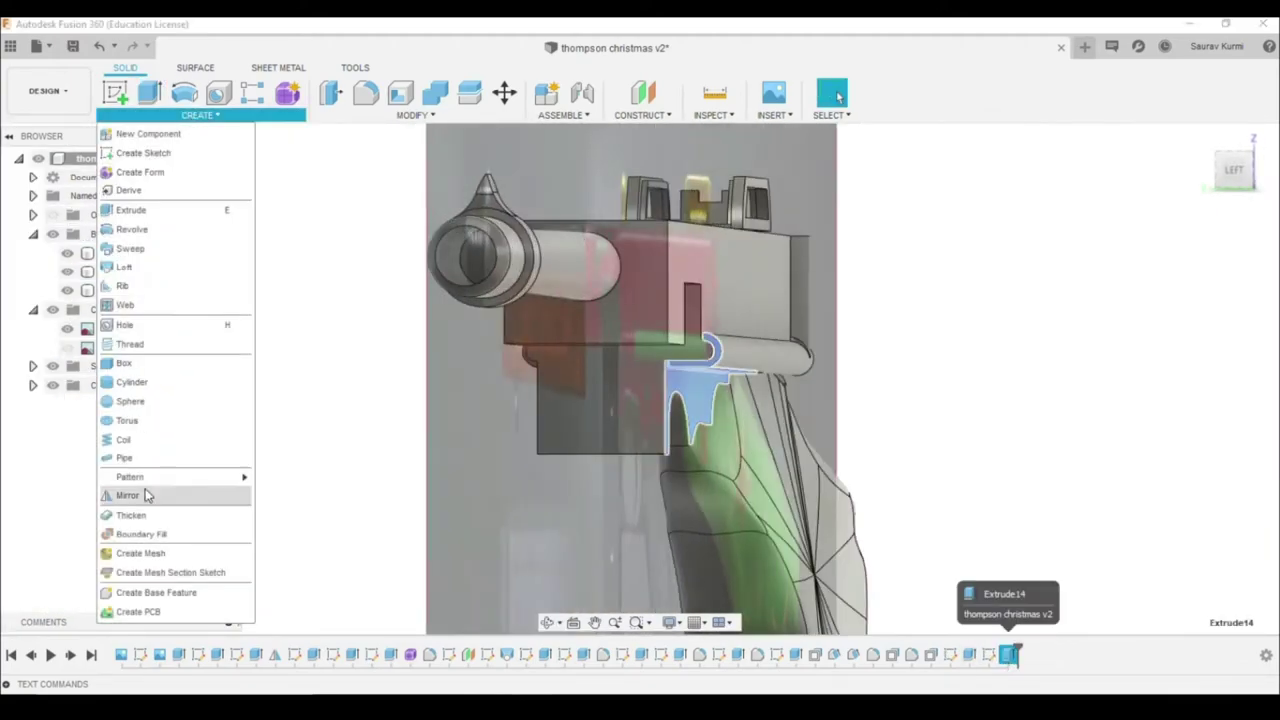
- Mirror a feature and finish the circle sketch for the additional bodies
{"action": "left_click", "coordinate": [145, 495]}
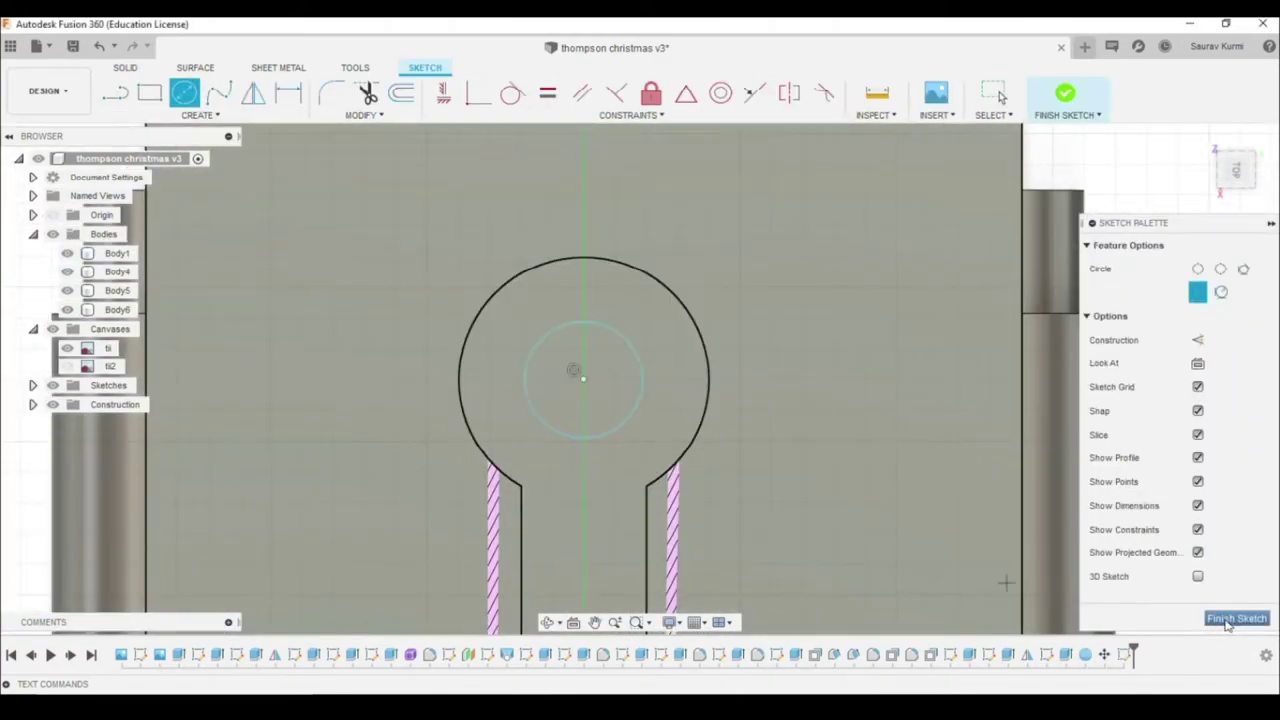
{"action": "left_click", "coordinate": [1236, 619]}
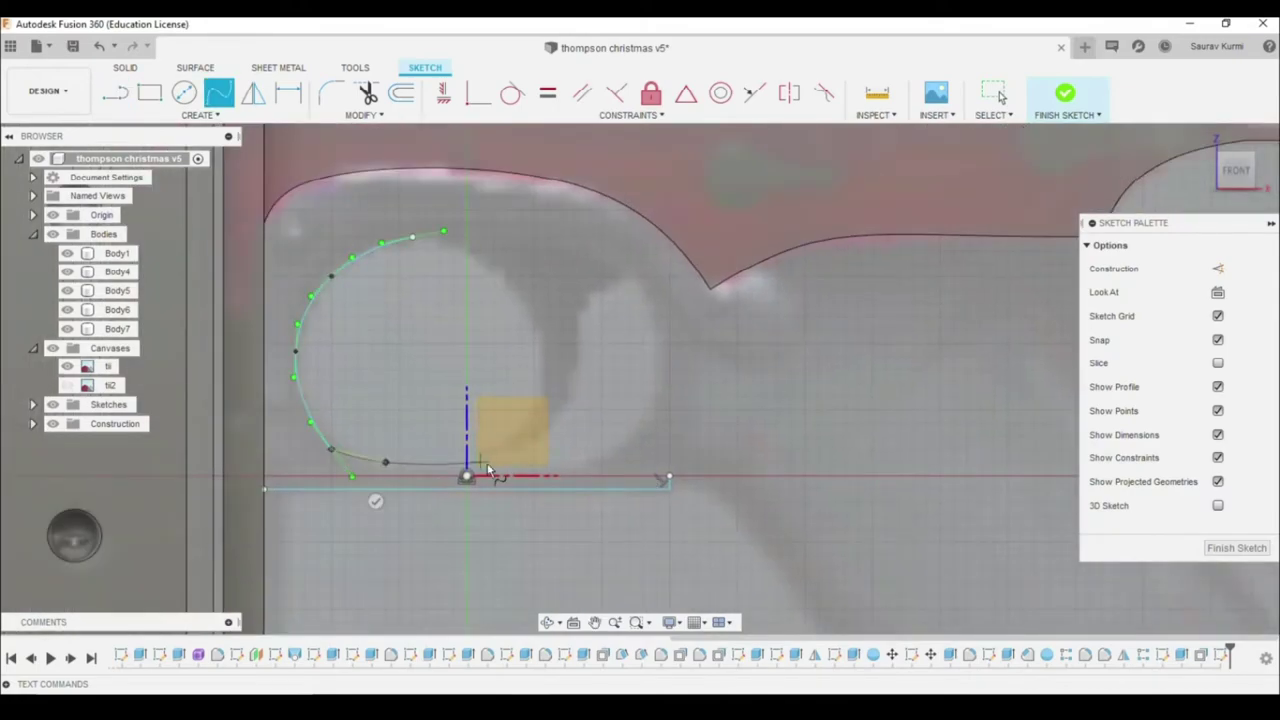
- Complete the trigger guard outline and extrude it 2.50 mm
{"action": "left_click", "coordinate": [497, 240]}
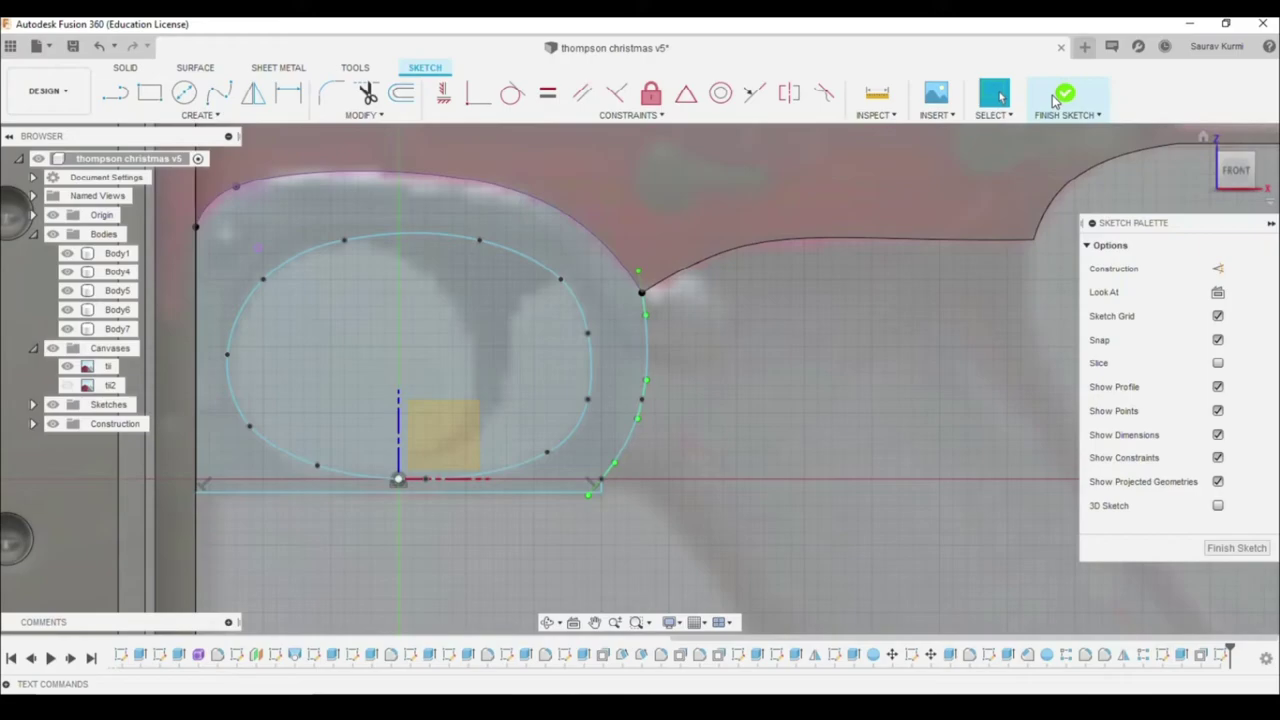
{"action": "left_click", "coordinate": [1237, 548]}
{"action": "key", "text": "e"}
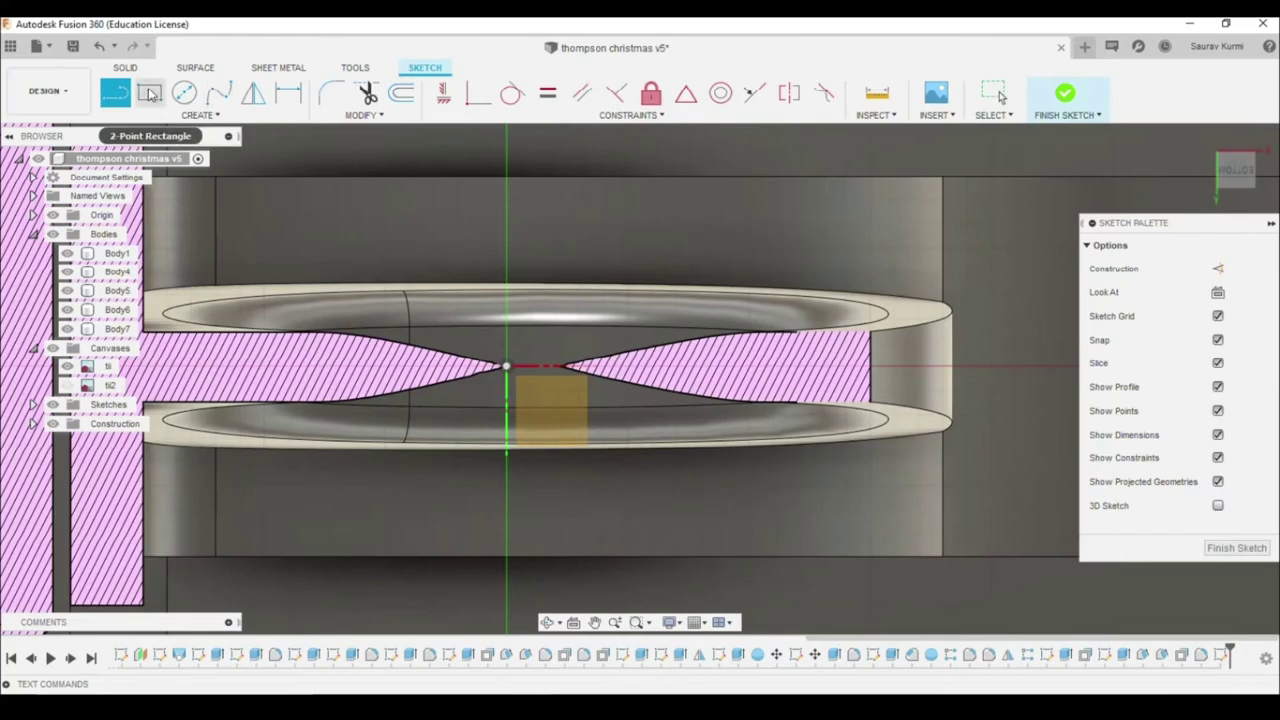
{"action": "scroll", "coordinate": [606, 366], "scroll_direction": "up", "scroll_amount": 2}
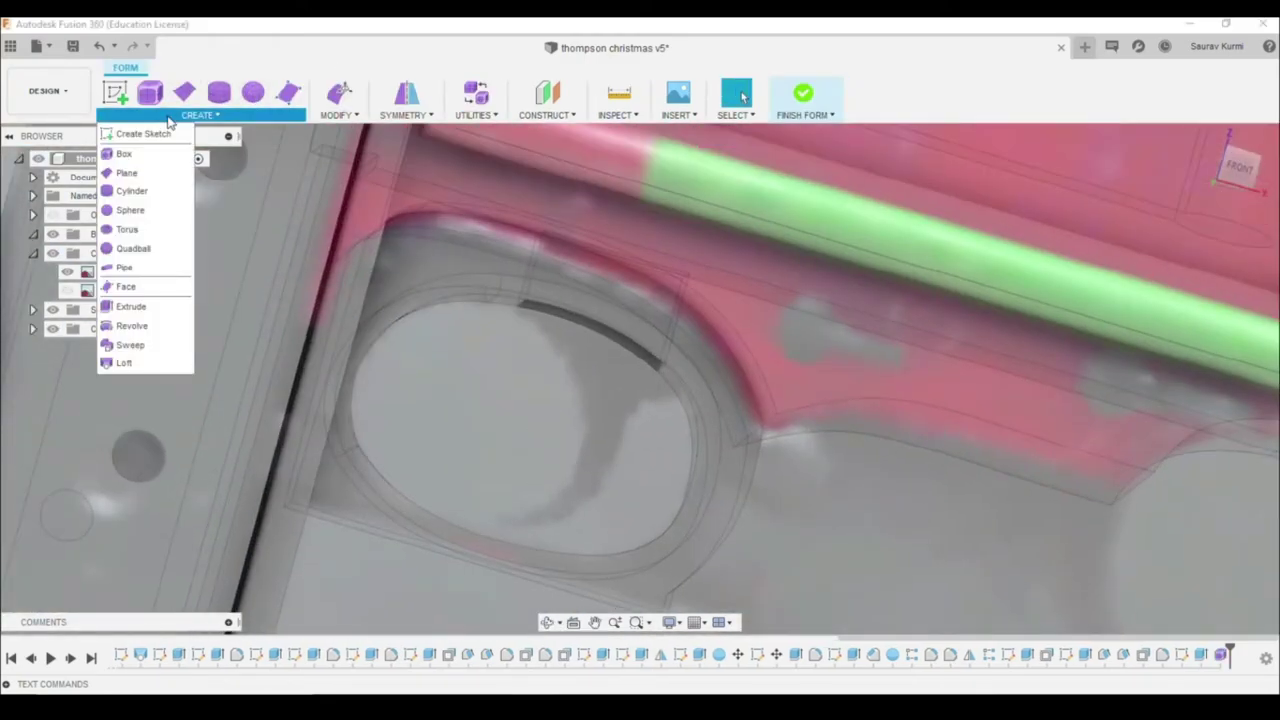
- Shape a symmetric freeform trigger inside the guard, curving its edge forward
{"action": "left_click", "coordinate": [124, 153]}
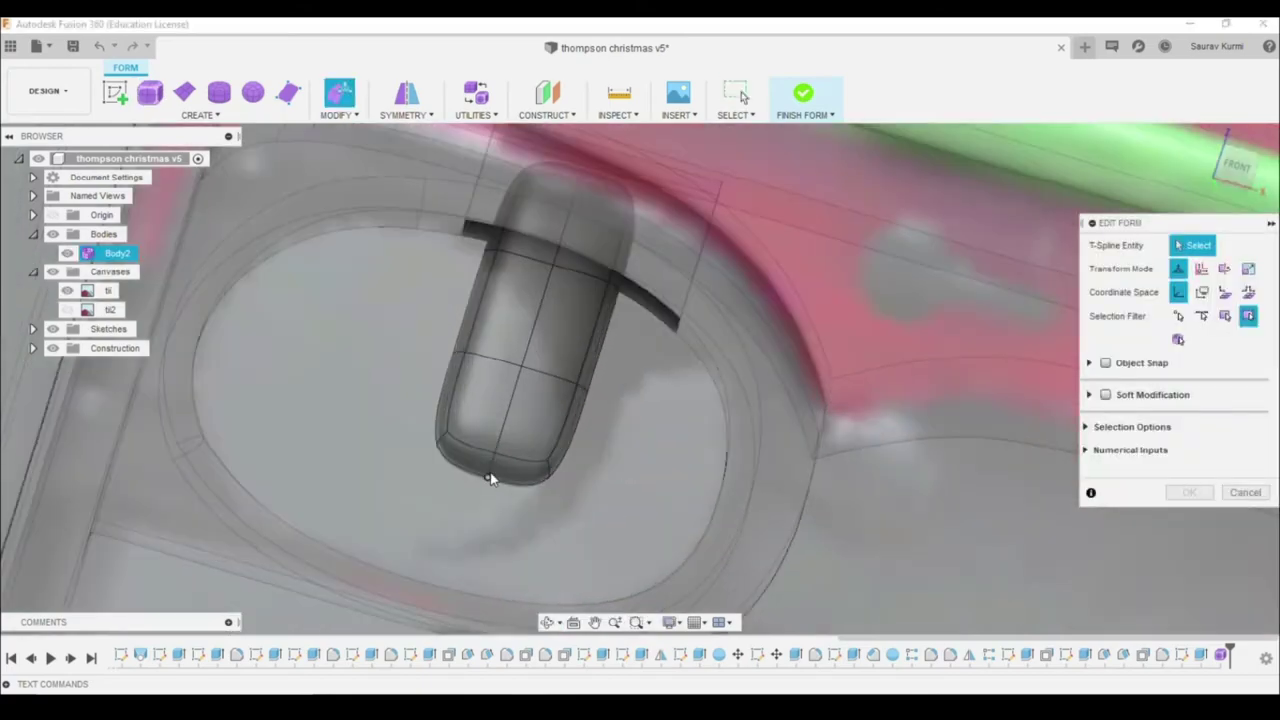
{"action": "left_click", "coordinate": [455, 403]}
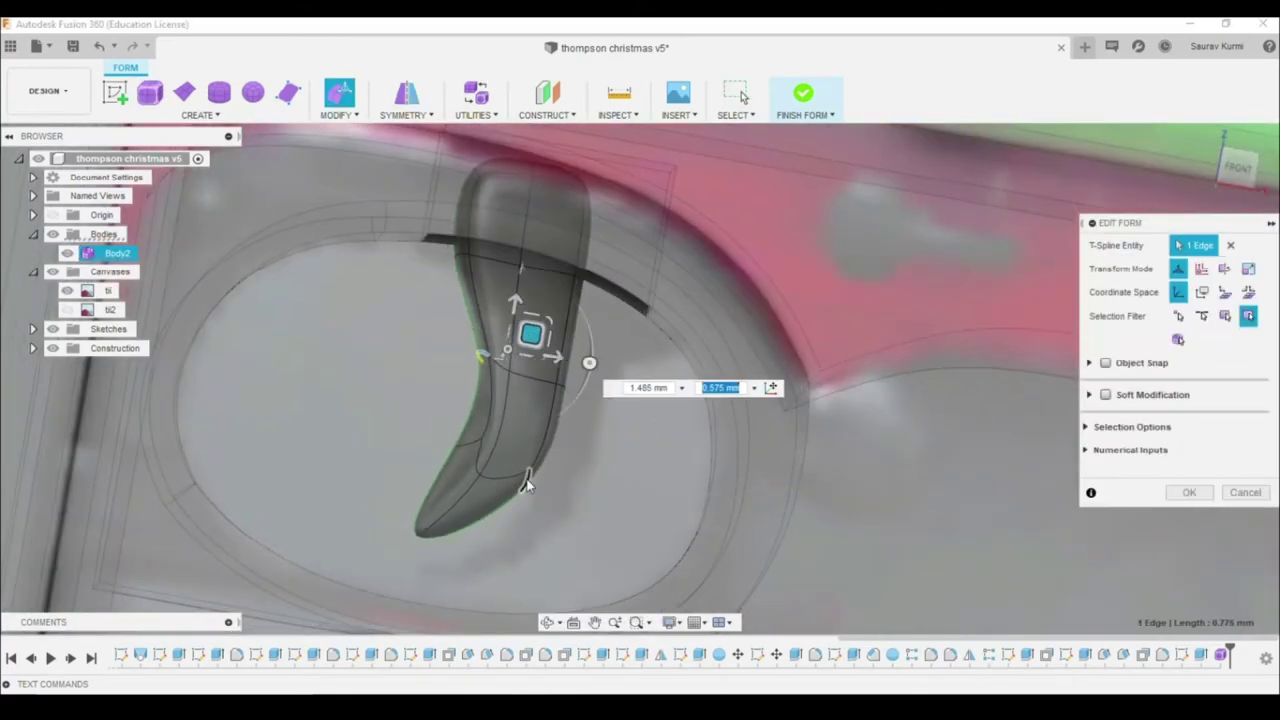
{"action": "scroll", "coordinate": [621, 364], "scroll_direction": "up", "scroll_amount": 5}
{"action": "middle_click_drag", "start_coordinate": [677, 300], "coordinate": [277, 222]}
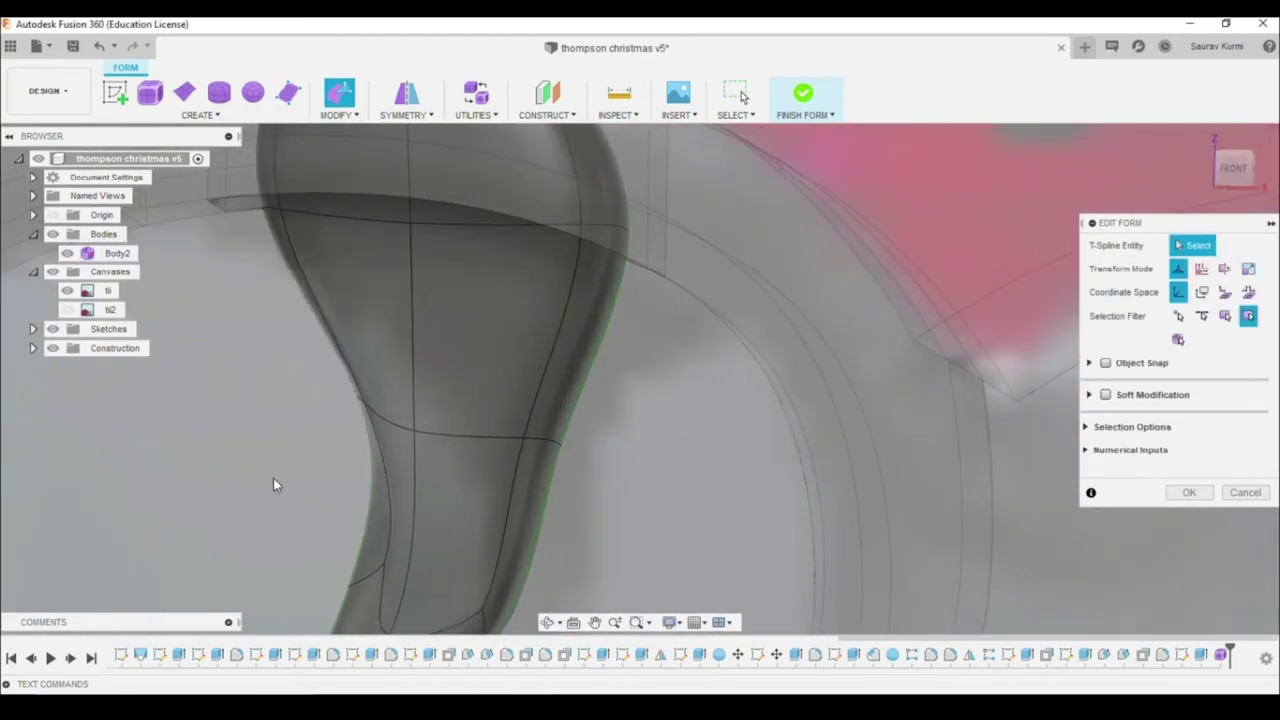
{"action": "scroll", "coordinate": [273, 478], "scroll_direction": "down", "scroll_amount": 5}
{"action": "scroll", "coordinate": [515, 396], "scroll_direction": "up", "scroll_amount": 5}
{"action": "scroll", "coordinate": [515, 396], "scroll_direction": "down", "scroll_amount": 5}
{"action": "middle_click_drag", "start_coordinate": [515, 396], "coordinate": [410, 301]}
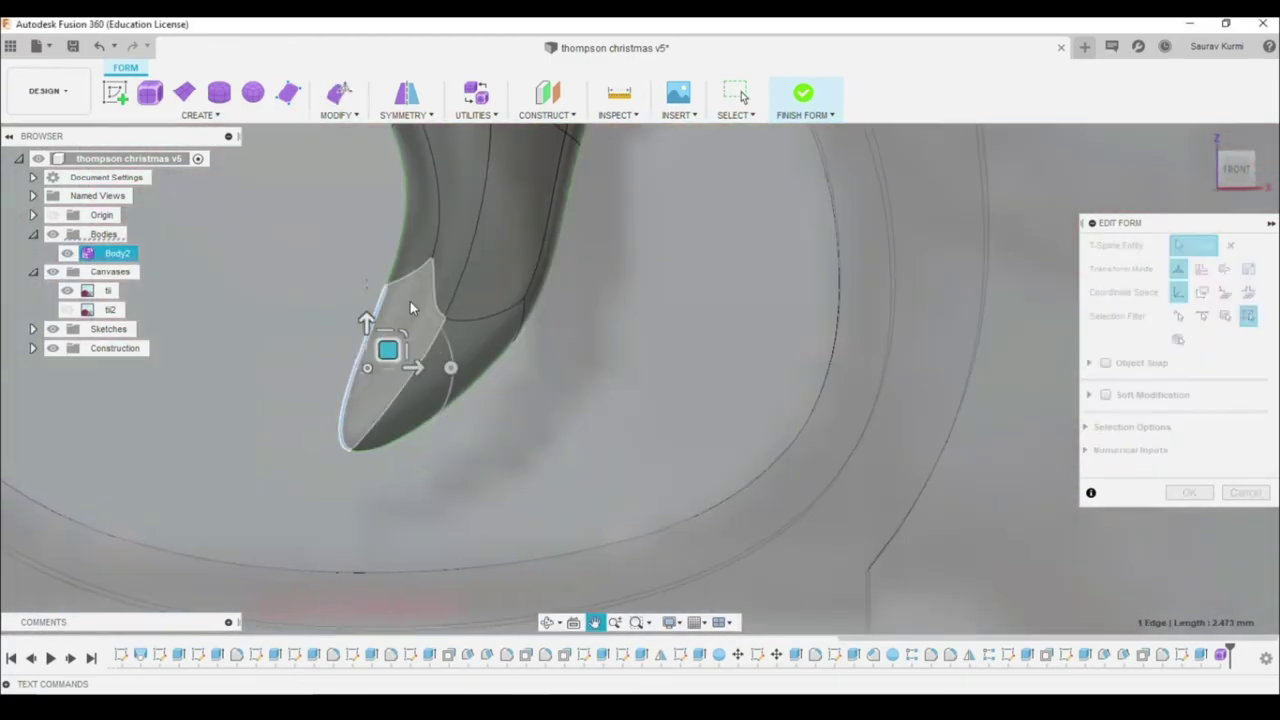
{"action": "mouse_move", "coordinate": [457, 195]}
{"action": "middle_mouse_down"}
{"action": "mouse_move", "coordinate": [442, 342]}
{"action": "mouse_move", "coordinate": [563, 357]}
{"action": "mouse_move", "coordinate": [606, 277]}
{"action": "middle_mouse_up"}
{"action": "scroll", "coordinate": [563, 357], "scroll_direction": "down", "scroll_amount": 5}
{"action": "key", "text": "Escape"}
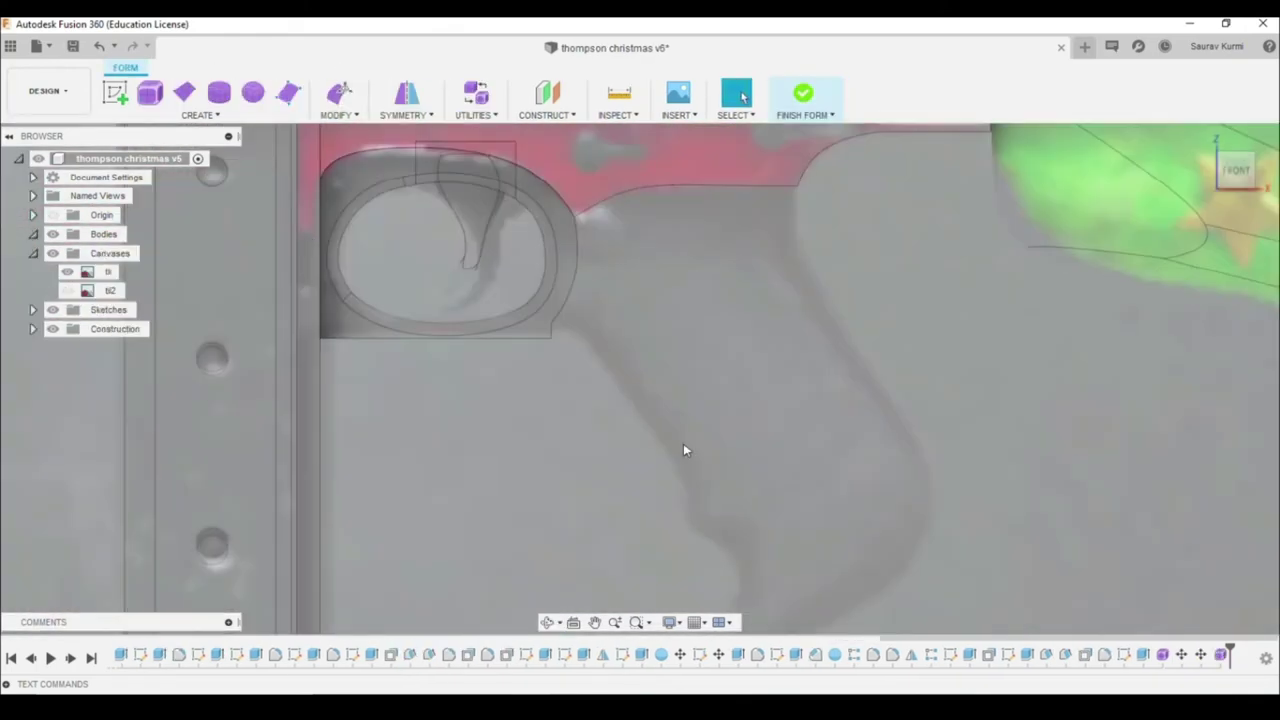
- Start a 12 × 28 × 6 mm T-spline box over the grip in the reference image
{"action": "middle_click_drag", "start_coordinate": [684, 450], "coordinate": [550, 450]}
{"action": "left_click", "coordinate": [486, 157]}
{"action": "left_click", "coordinate": [669, 533]}
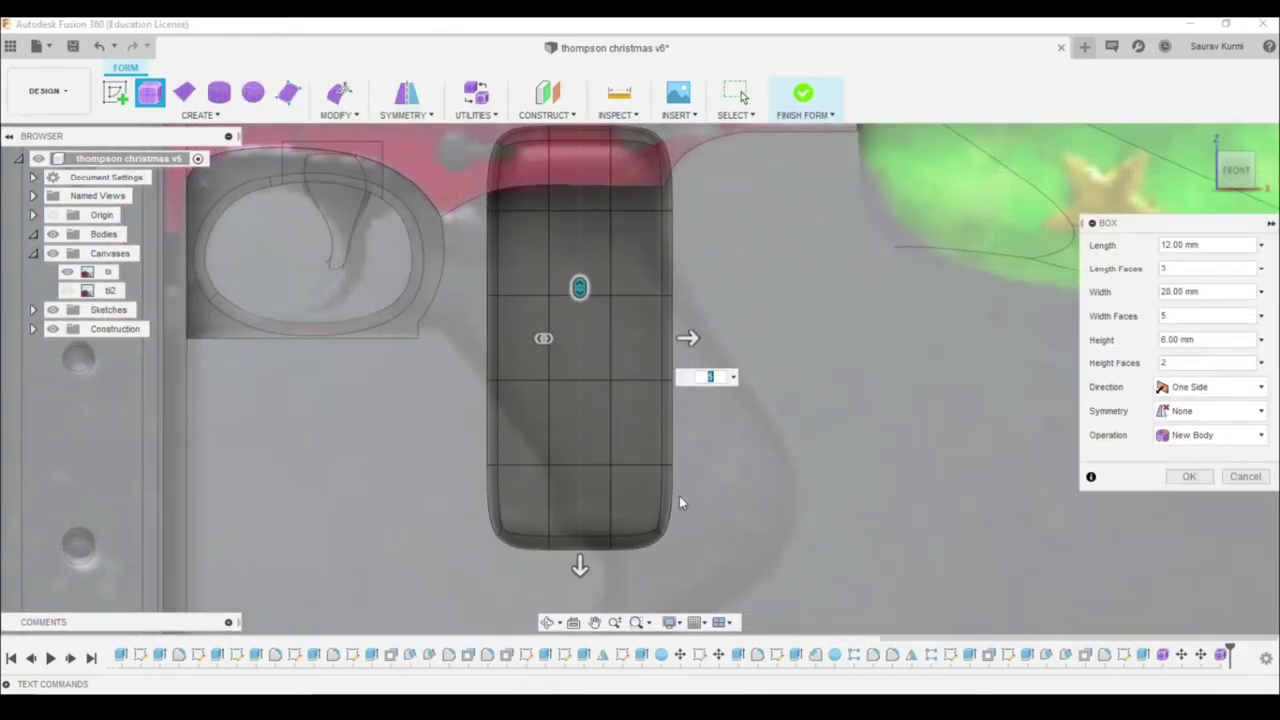
- Commit the box as a new body and tilt it to follow the grip's angle
{"action": "key", "text": "Return"}
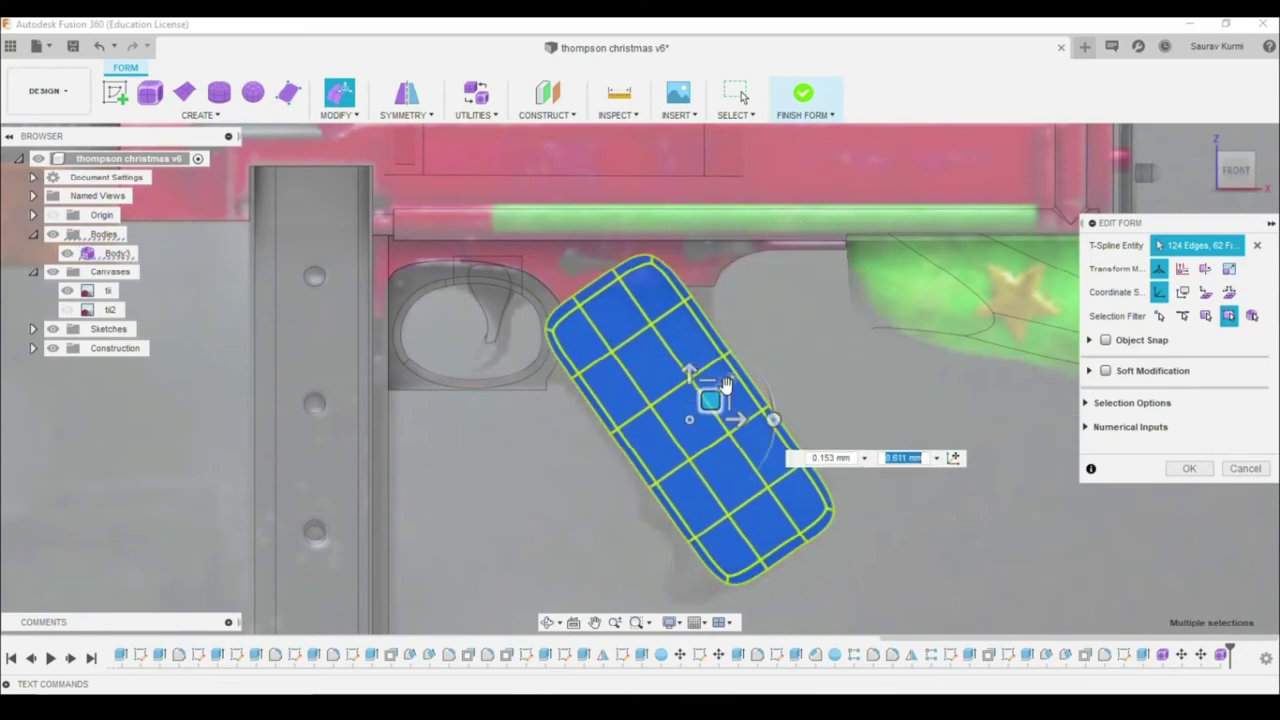
{"action": "left_click_drag", "start_coordinate": [716, 401], "coordinate": [757, 443]}
{"action": "scroll", "coordinate": [757, 443], "scroll_direction": "up", "scroll_amount": 5}
{"action": "middle_click_drag", "start_coordinate": [600, 430], "coordinate": [790, 375]}
{"action": "right_click", "coordinate": [520, 380]}
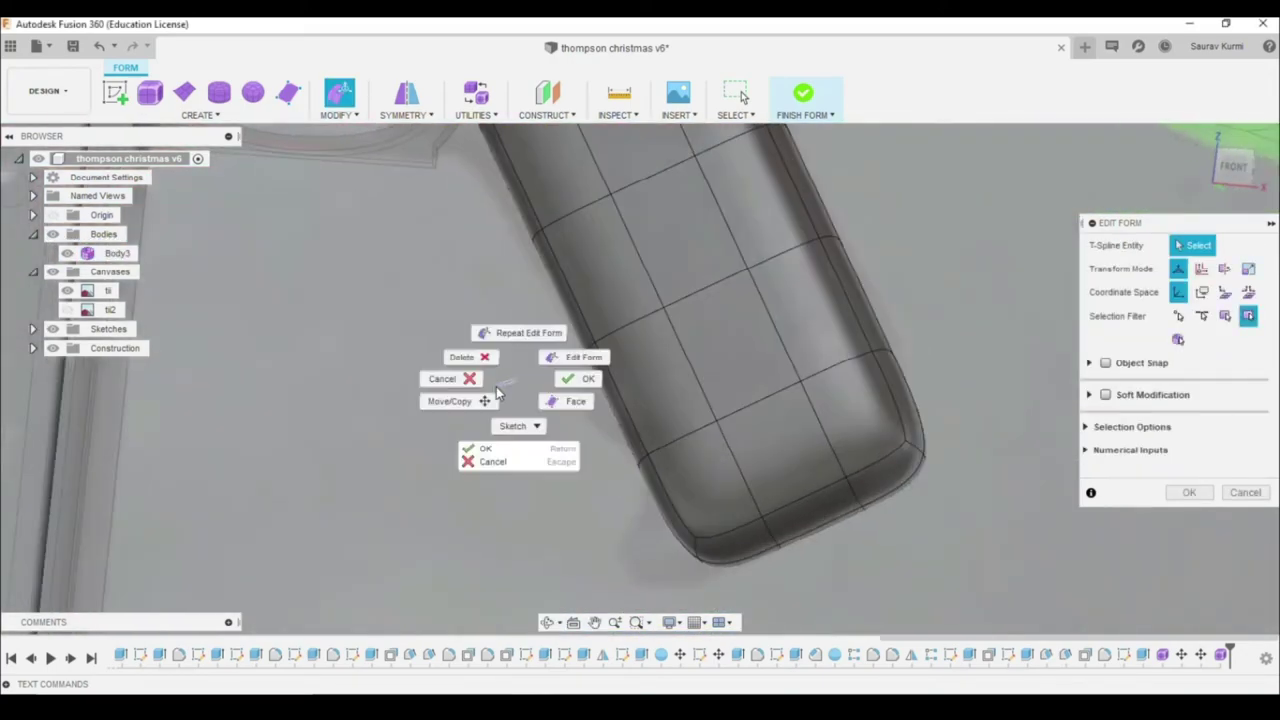
{"action": "middle_click_drag", "start_coordinate": [911, 517], "coordinate": [1007, 340], "text": "shift"}
- Insert an edge loop on the grip and pull it out to bulge the grip side
{"action": "left_click", "coordinate": [625, 495]}
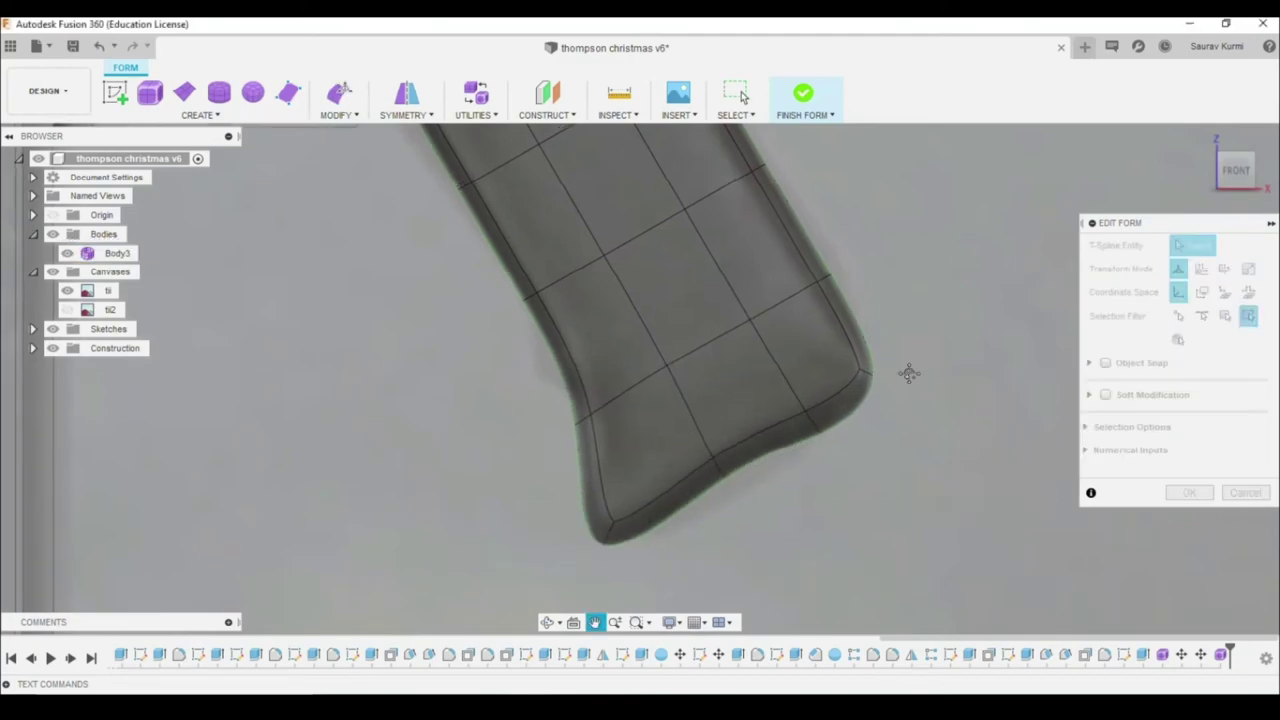
{"action": "scroll", "coordinate": [908, 373], "scroll_direction": "up", "scroll_amount": 3}
{"action": "middle_click_drag", "start_coordinate": [957, 508], "coordinate": [634, 443]}
{"action": "left_click", "coordinate": [660, 462]}
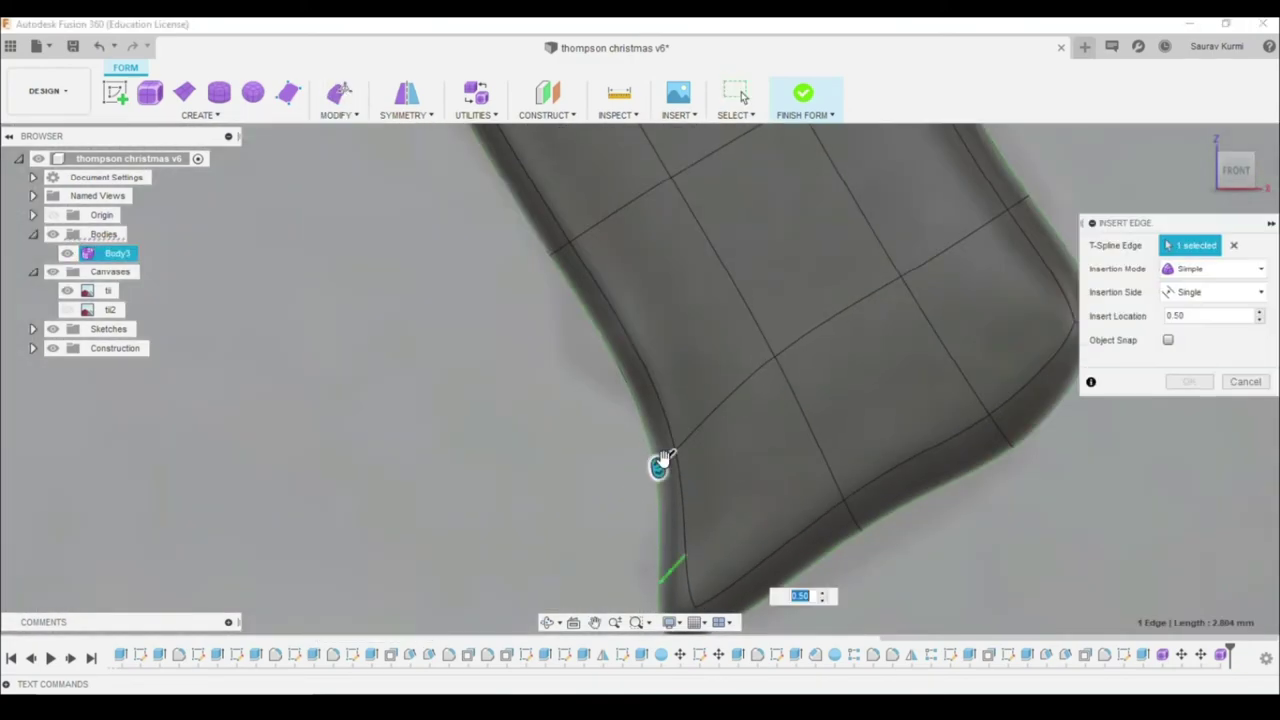
{"action": "key", "text": "Return"}
{"action": "double_click", "coordinate": [698, 478]}
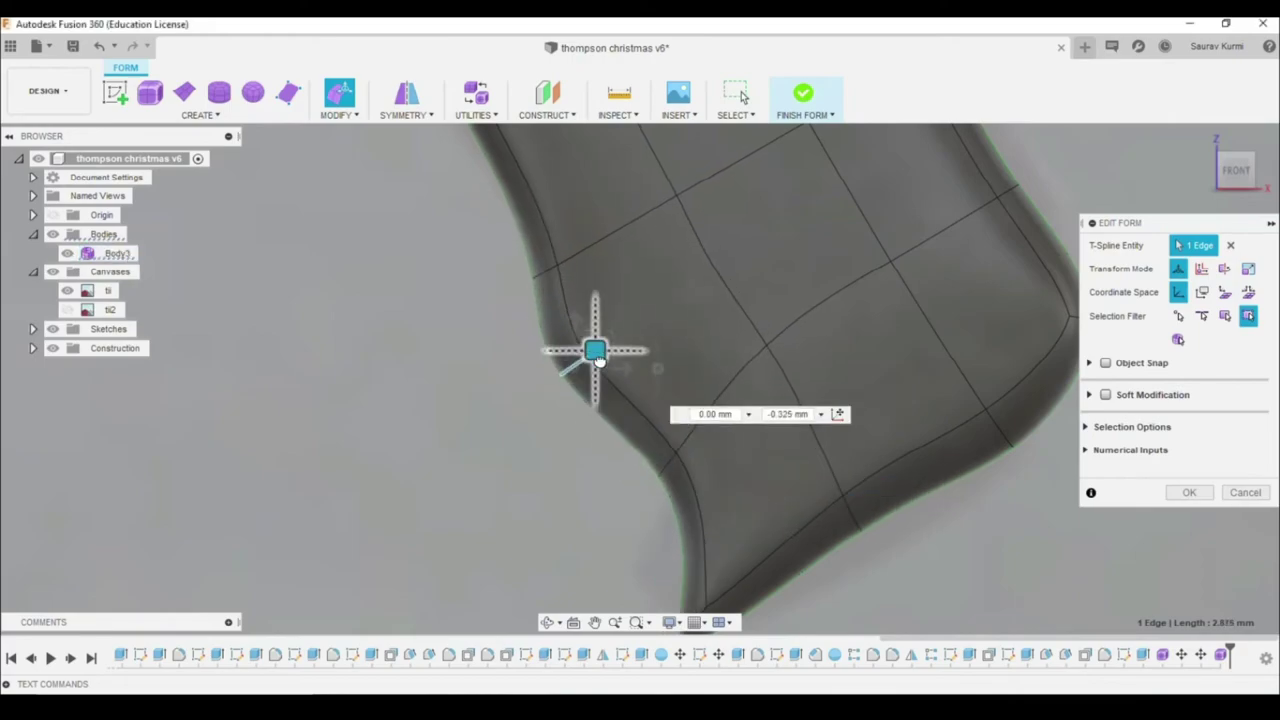
{"action": "left_click_drag", "start_coordinate": [598, 360], "coordinate": [675, 478]}
- Undo the unwanted pointed tip and the earlier grip shaping edits
{"action": "key", "text": "ctrl+z"}
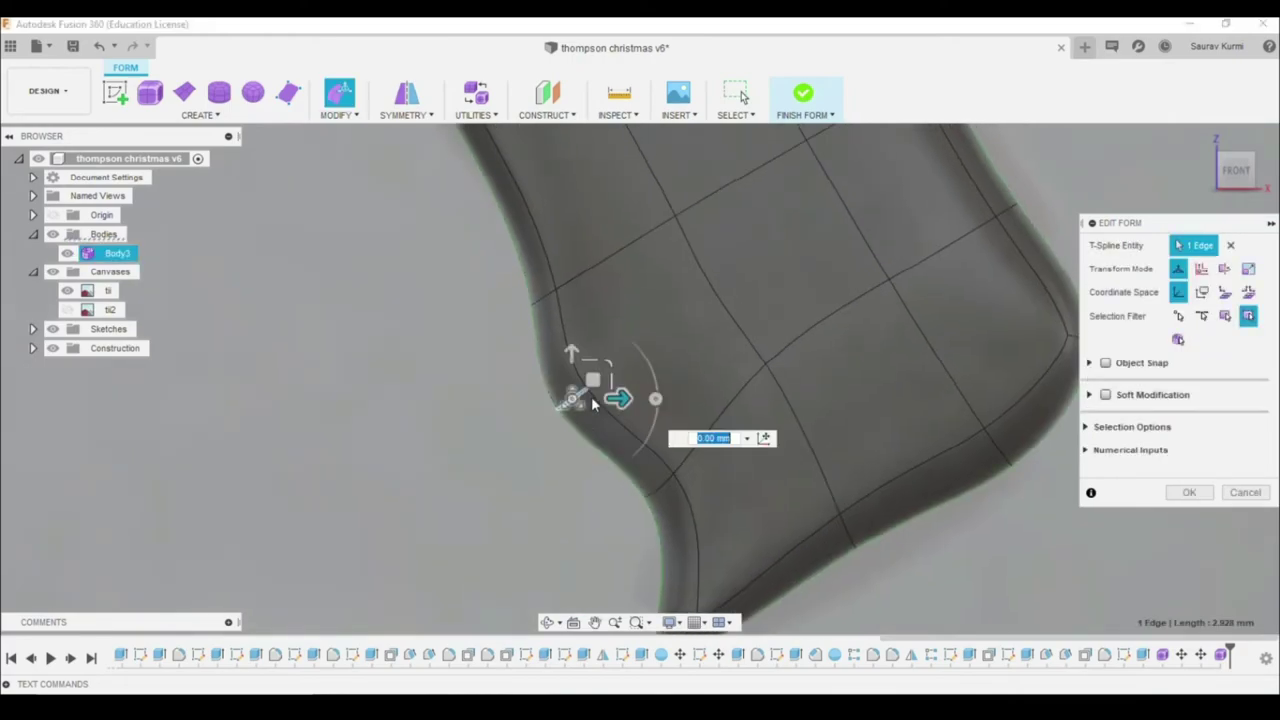
{"action": "key", "text": "ctrl+z"}
{"action": "key", "text": "ctrl+z"}
{"action": "key", "text": "ctrl+z"}
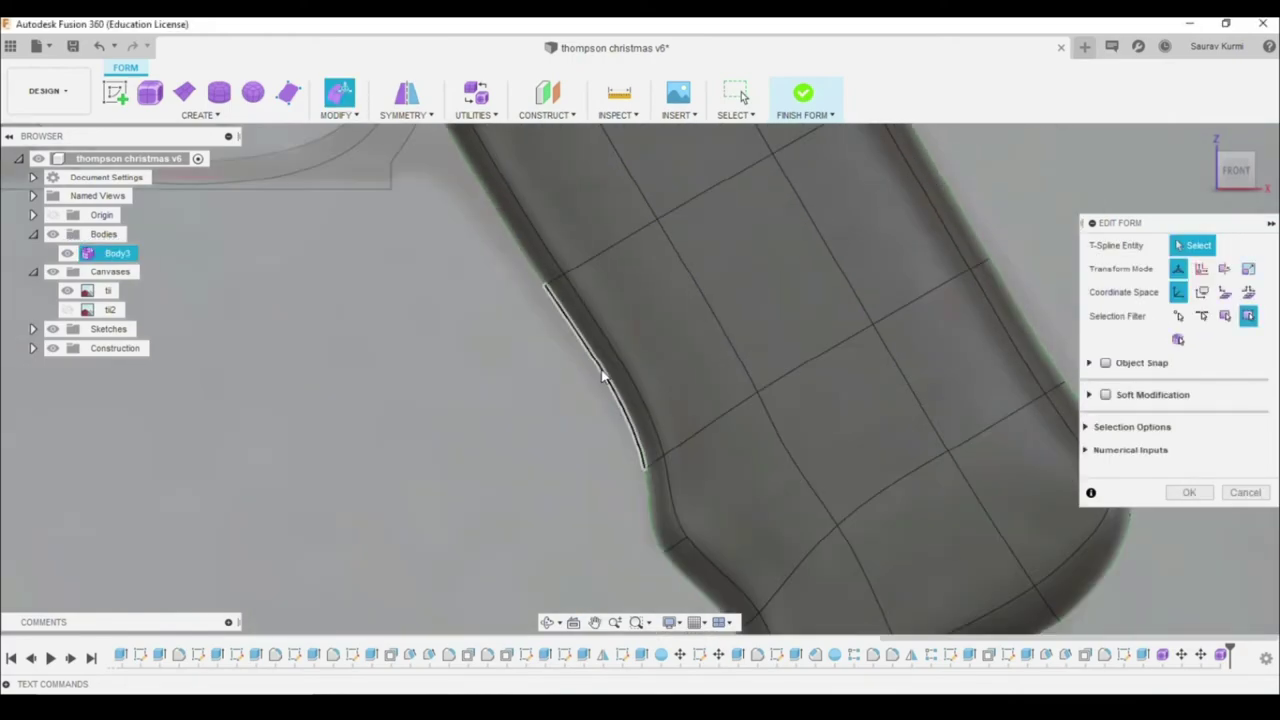
{"action": "key", "text": "ctrl+z"}
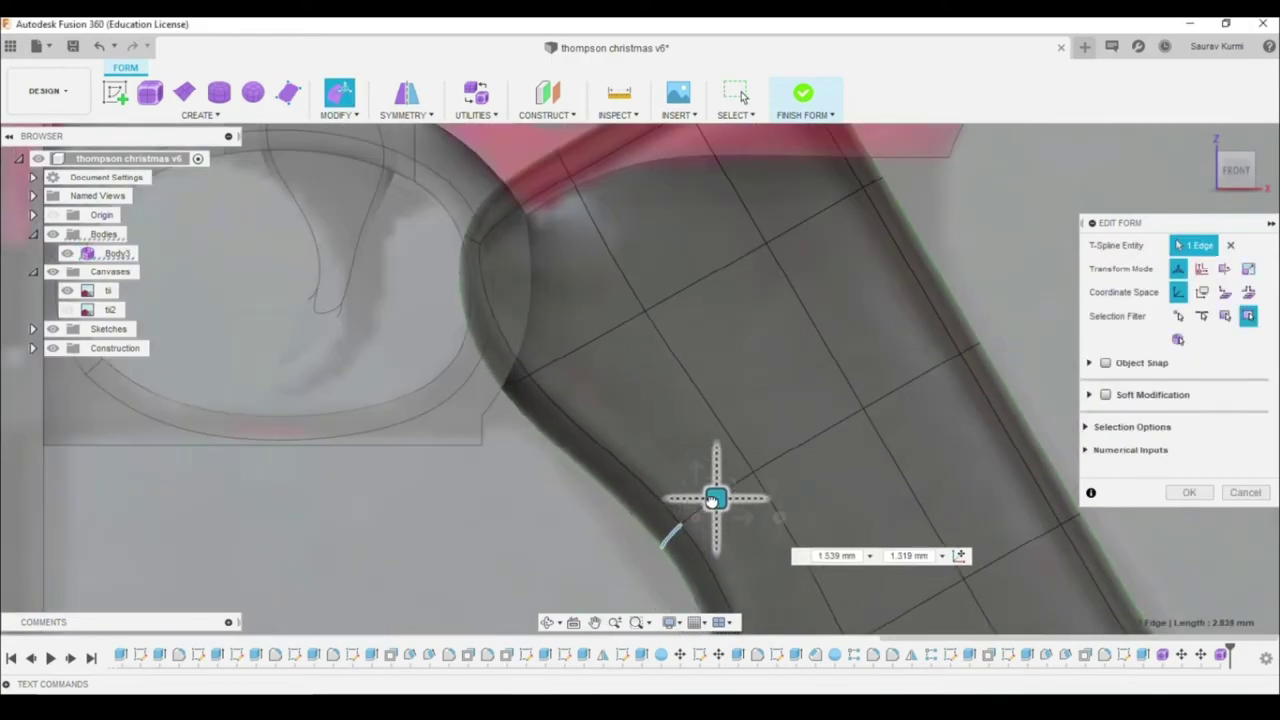
{"action": "key", "text": "ctrl+z"}
{"action": "key", "text": "ctrl+z"}
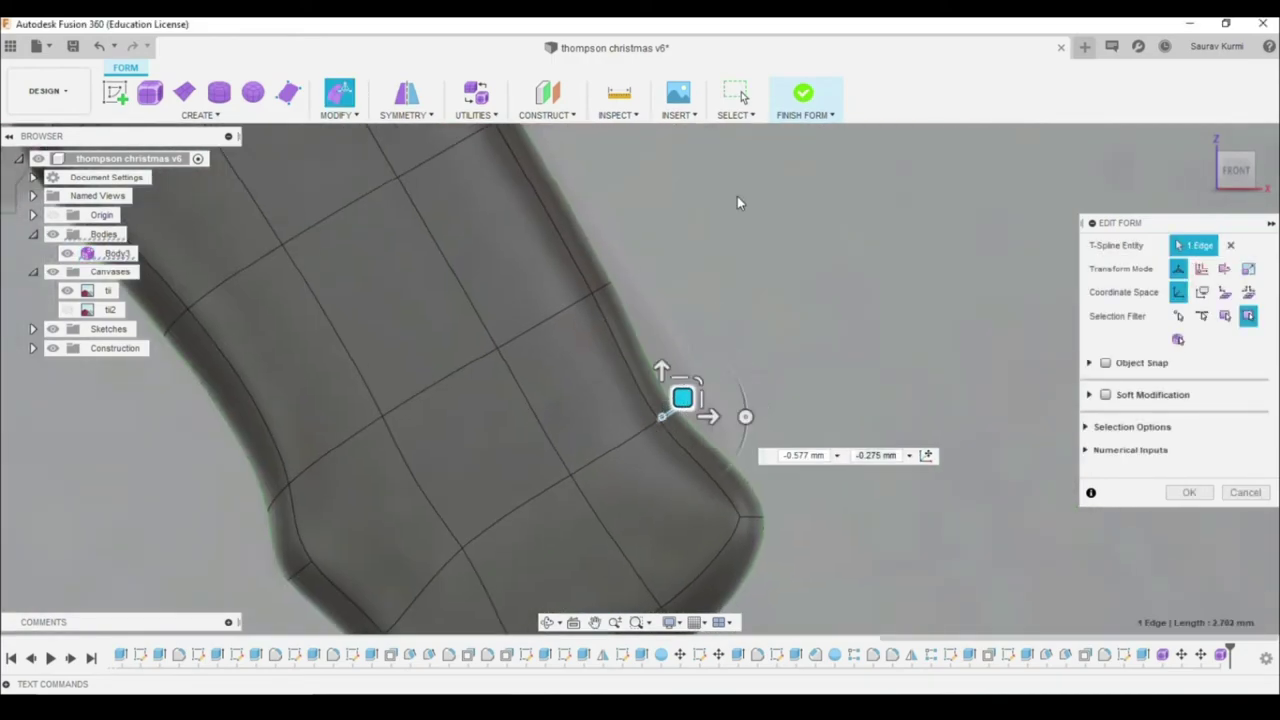
{"action": "key", "text": "ctrl+z"}
{"action": "key", "text": "ctrl+z"}
{"action": "key", "text": "ctrl+z"}
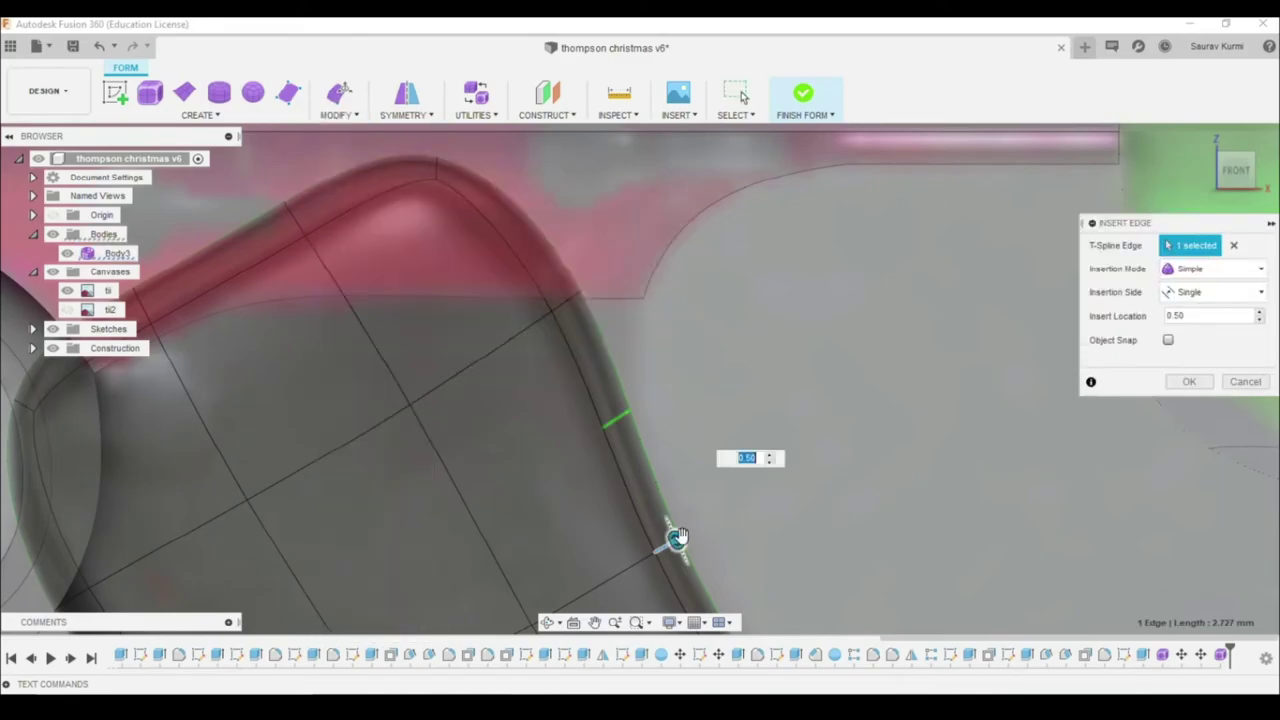
{"action": "key", "text": "ctrl+z"}
{"action": "key", "text": "ctrl+z"}
{"action": "right_click", "coordinate": [872, 471]}
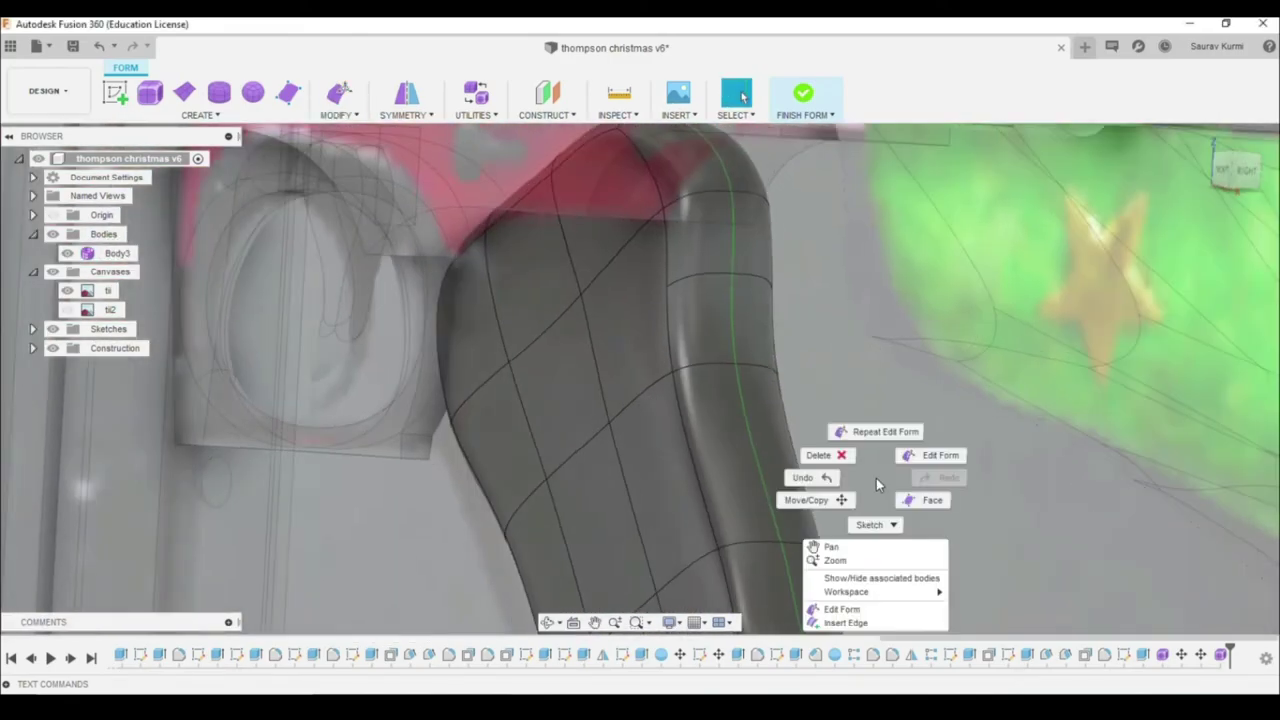
{"action": "key", "text": "ctrl+z"}
{"action": "key", "text": "ctrl+z"}
{"action": "key", "text": "ctrl+z"}
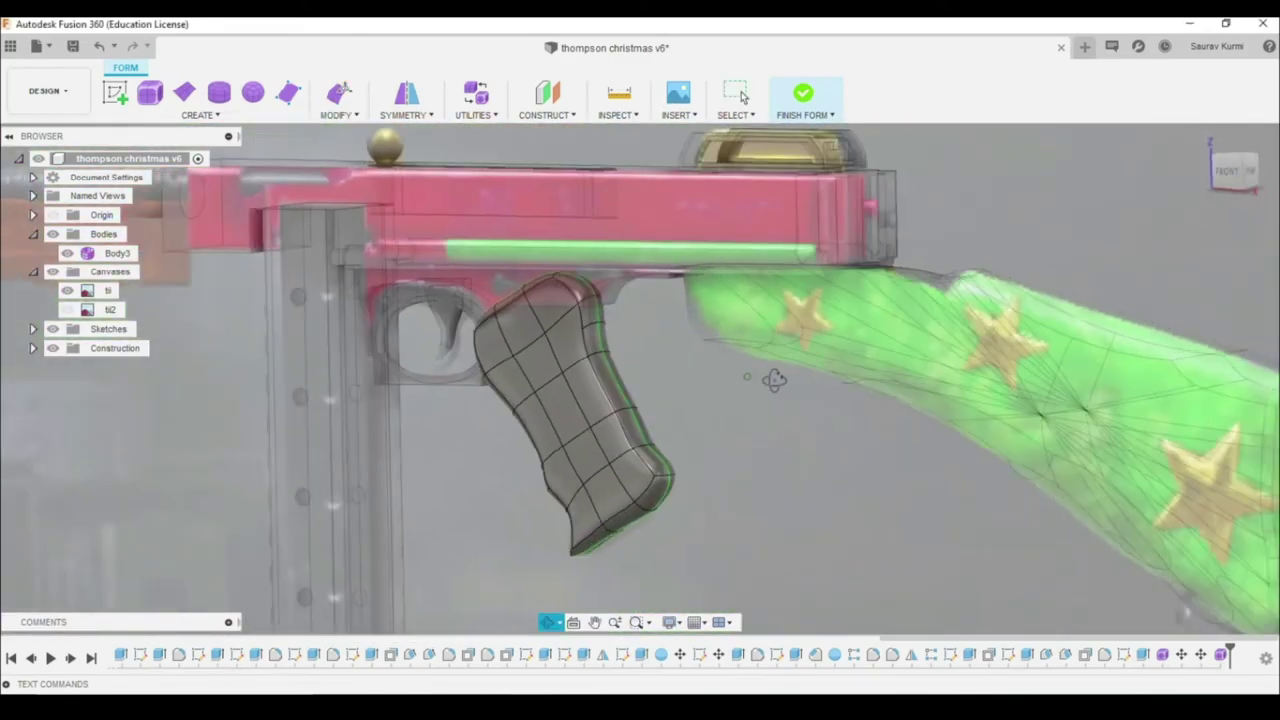
{"action": "key", "text": "ctrl+z"}
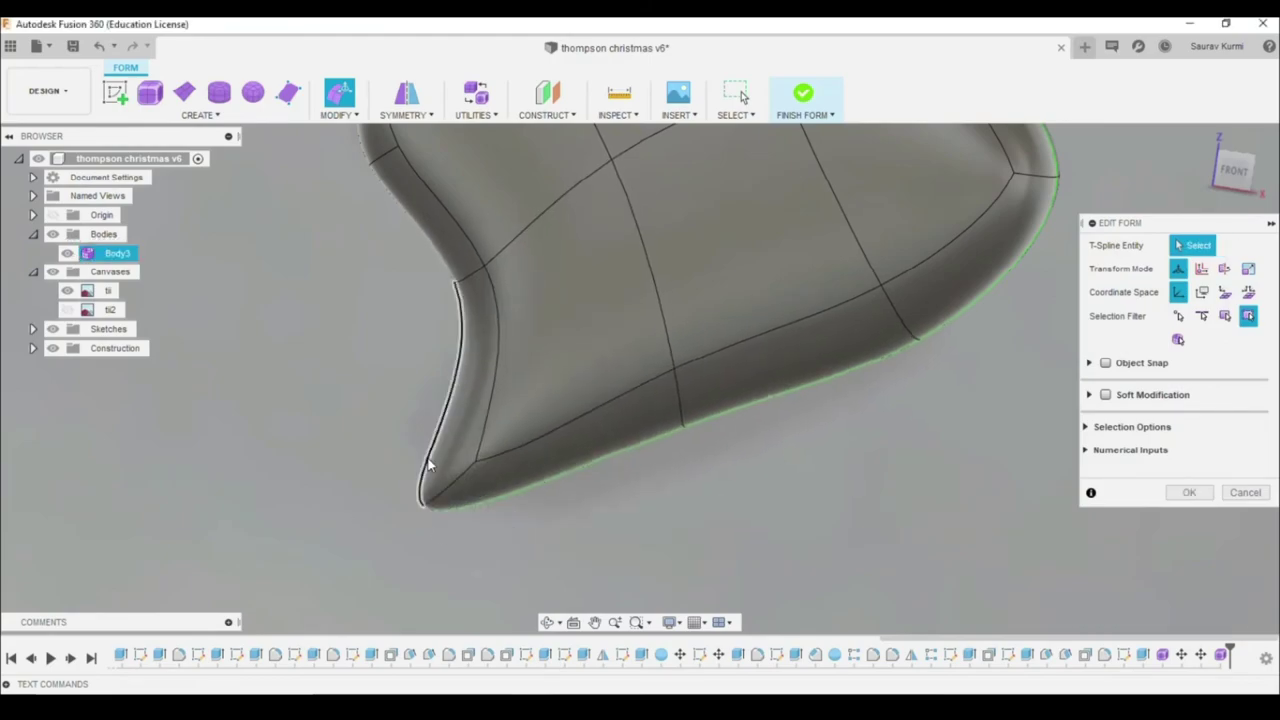
{"action": "key", "text": "ctrl+z"}
{"action": "key", "text": "ctrl+z"}
{"action": "key", "text": "ctrl+z"}
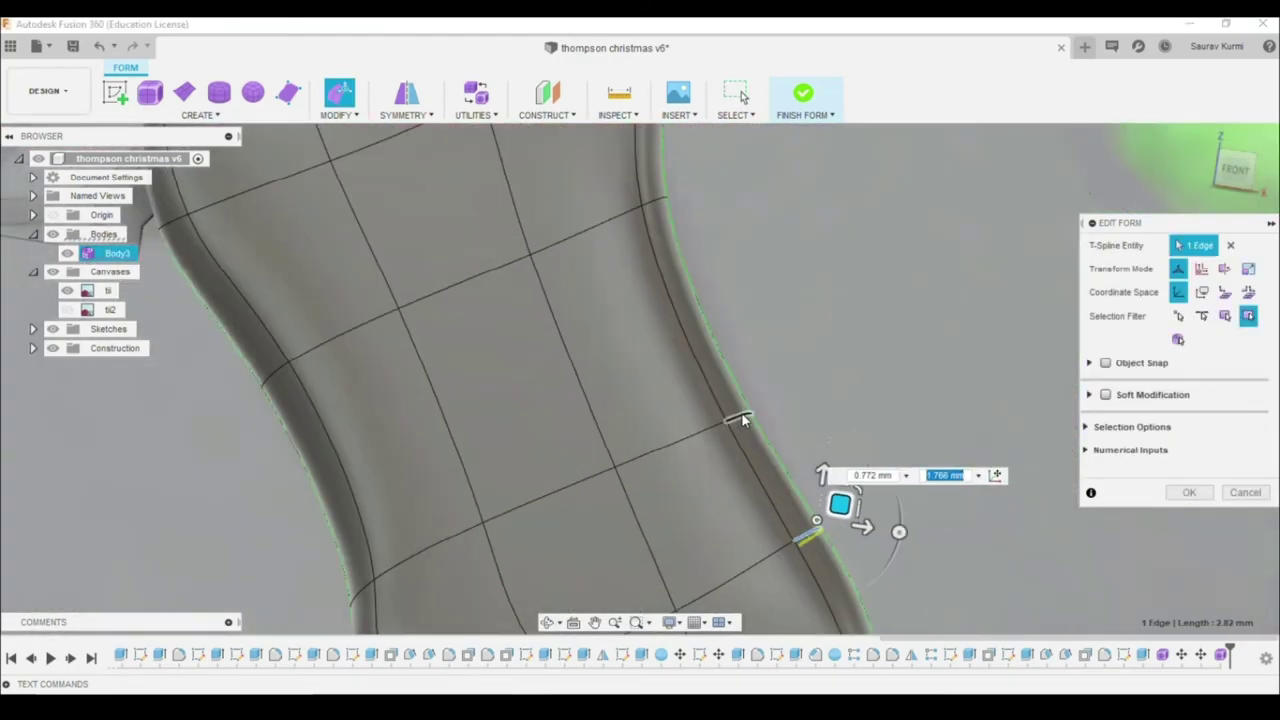
{"action": "key", "text": "ctrl+z"}
{"action": "key", "text": "ctrl+z"}
{"action": "key", "text": "ctrl+z"}
{"action": "key", "text": "ctrl+z"}
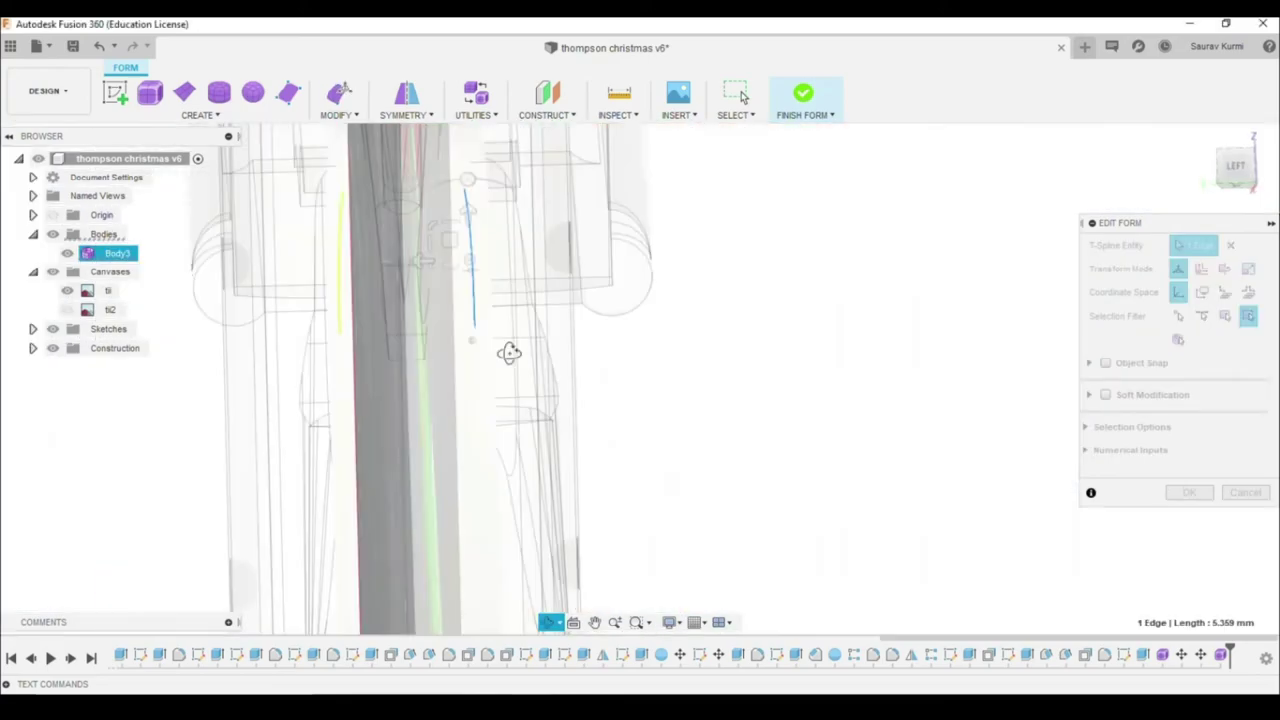
{"action": "key", "text": "ctrl+z"}
{"action": "key", "text": "ctrl+z"}
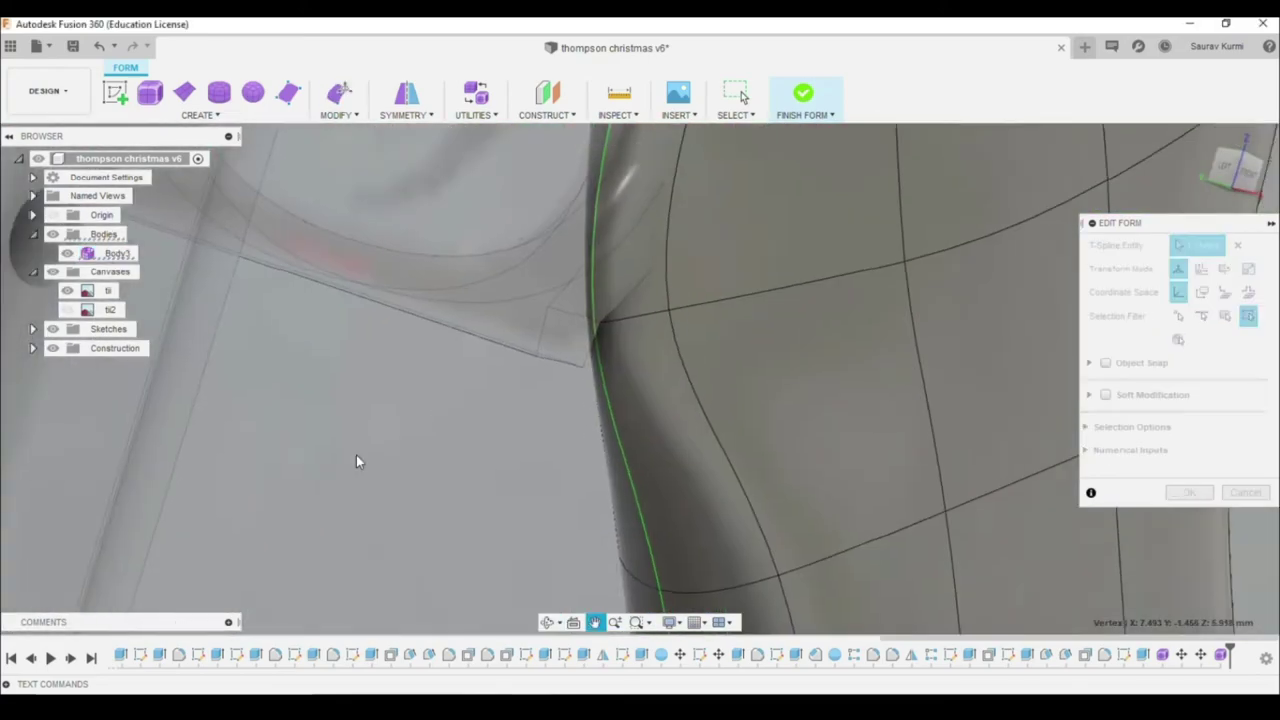
{"action": "key", "text": "ctrl+z"}
{"action": "key", "text": "ctrl+z"}
{"action": "key", "text": "ctrl+z"}
{"action": "key", "text": "ctrl+z"}
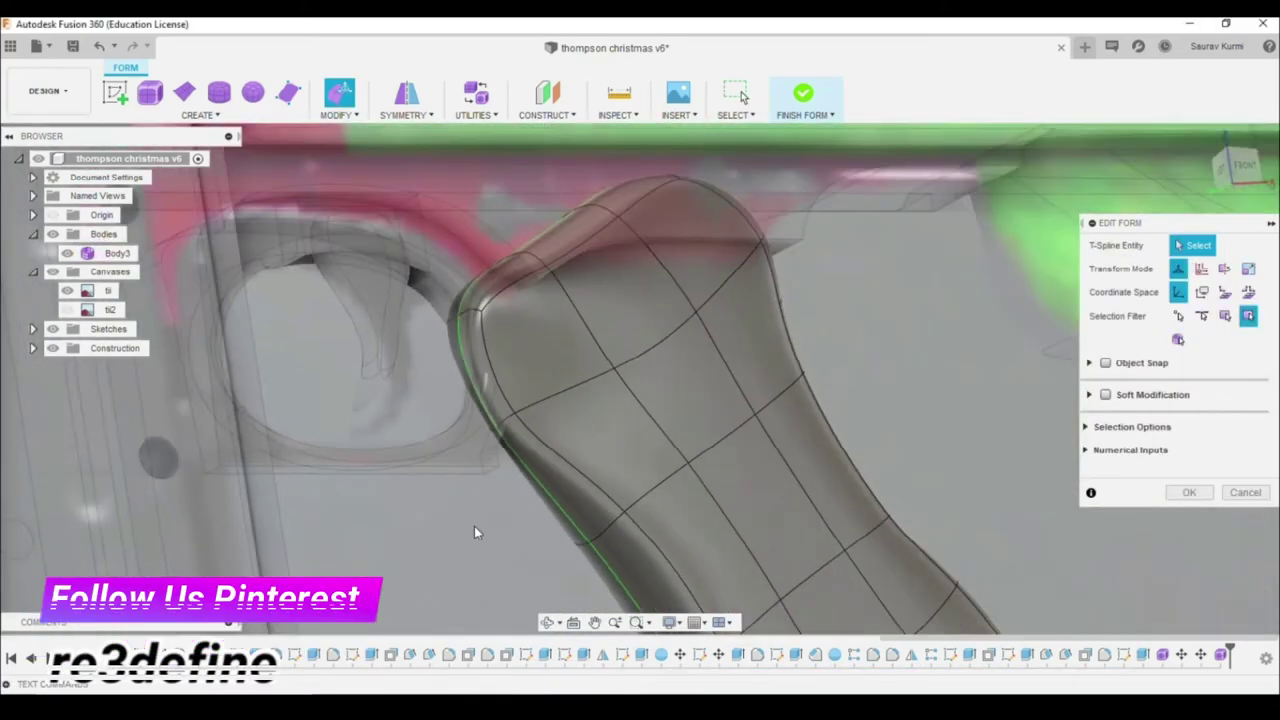
{"action": "key", "text": "ctrl+z"}
{"action": "key", "text": "ctrl+z"}
{"action": "key", "text": "ctrl+z"}
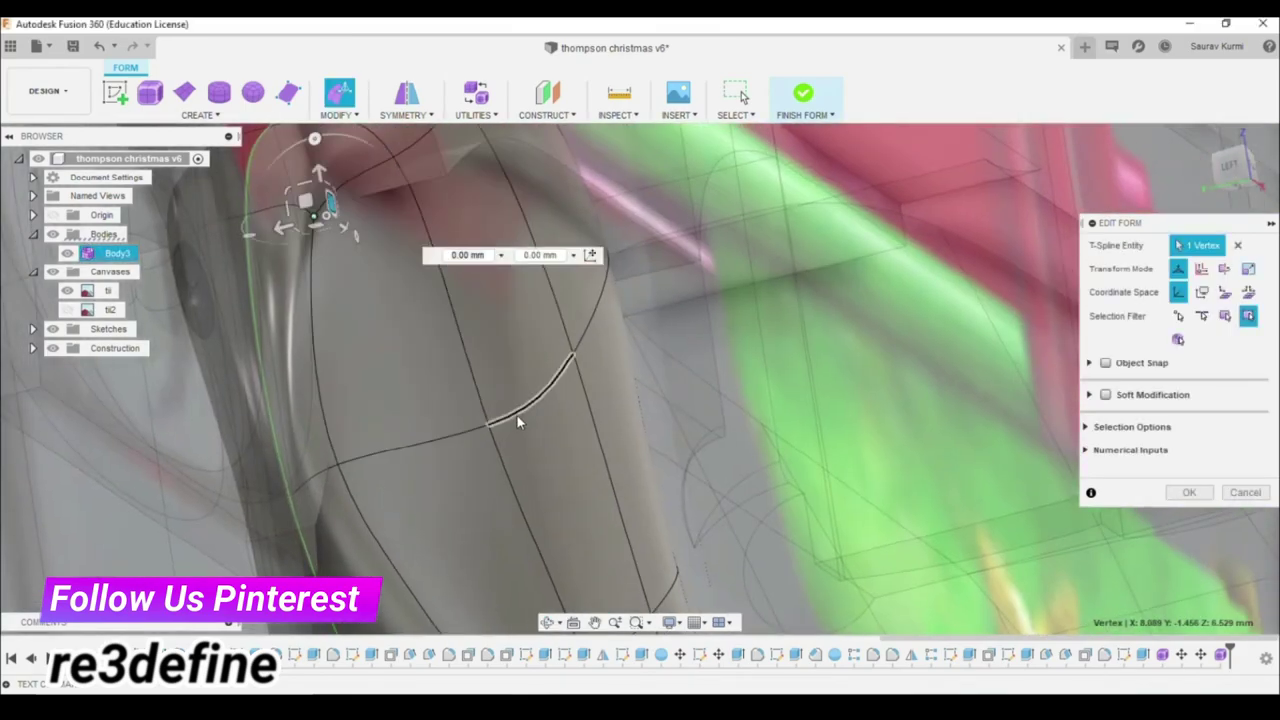
{"action": "key", "text": "ctrl+z"}
{"action": "key", "text": "ctrl+z"}
{"action": "key", "text": "ctrl+z"}
{"action": "key", "text": "ctrl+z"}
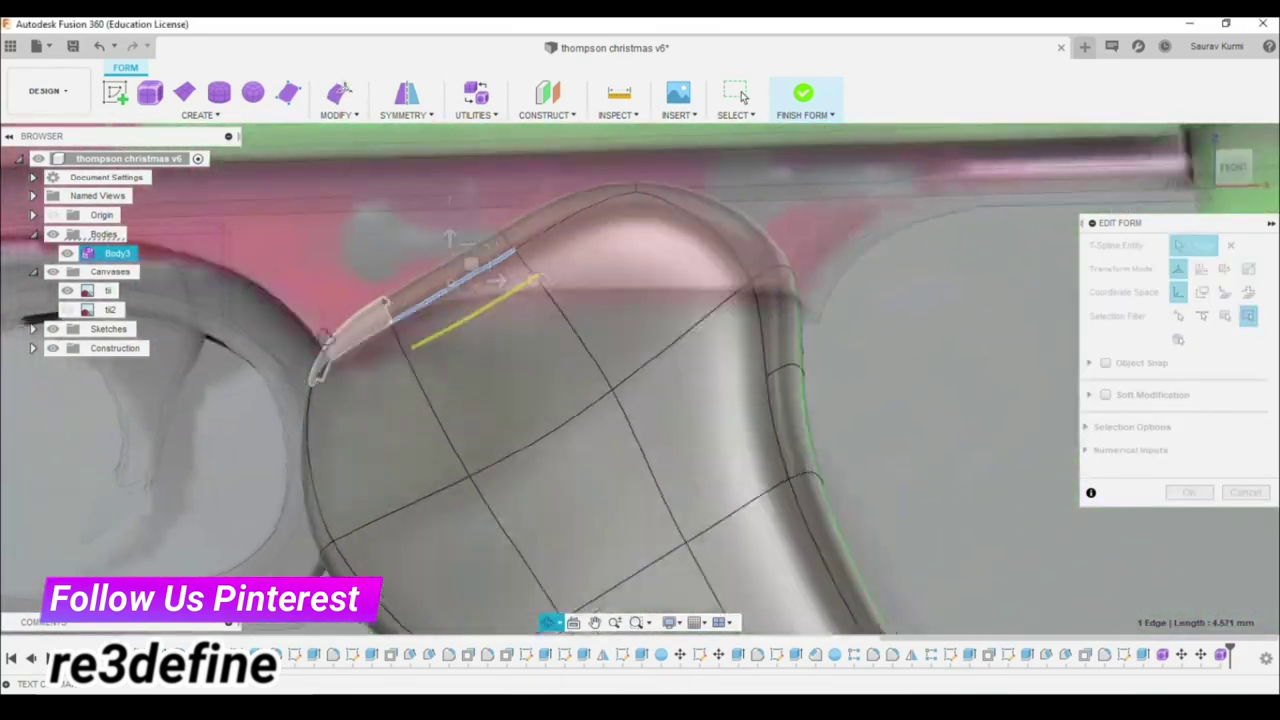
{"action": "key", "text": "ctrl+z"}
{"action": "key", "text": "ctrl+z"}
{"action": "key", "text": "ctrl+z"}
{"action": "key", "text": "ctrl+z"}
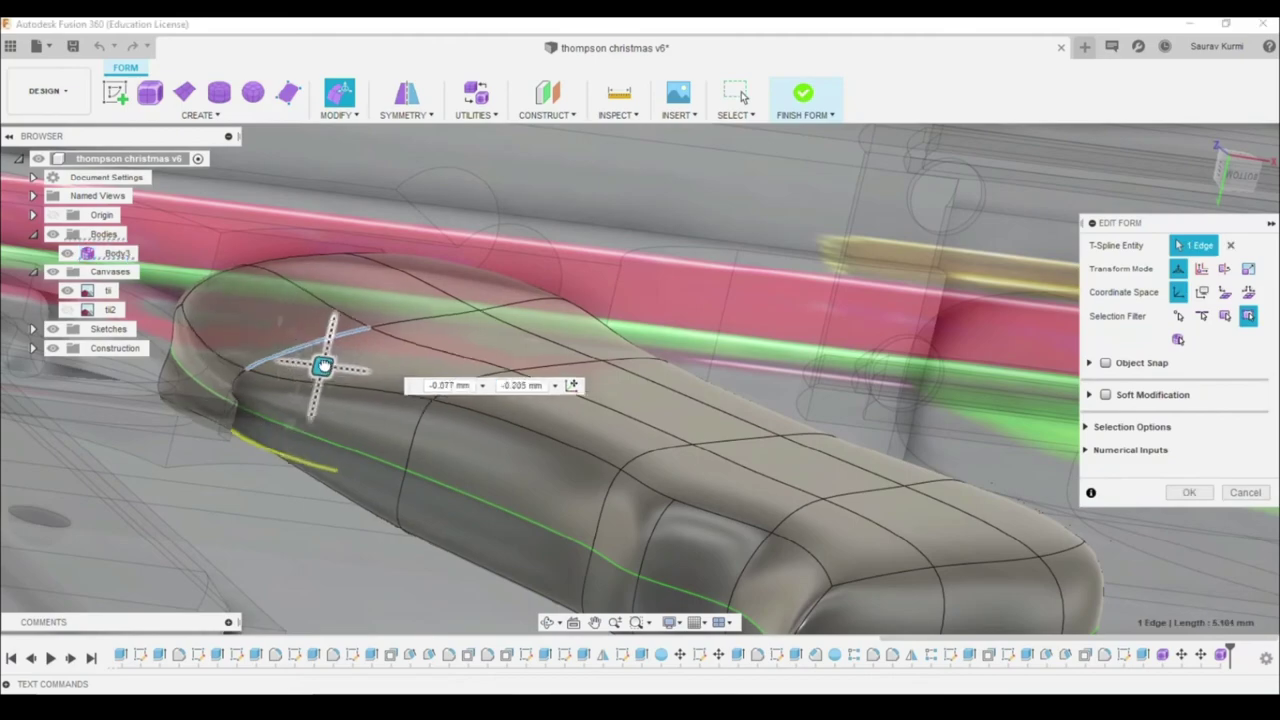
{"action": "key", "text": "ctrl+z"}
{"action": "key", "text": "ctrl+z"}
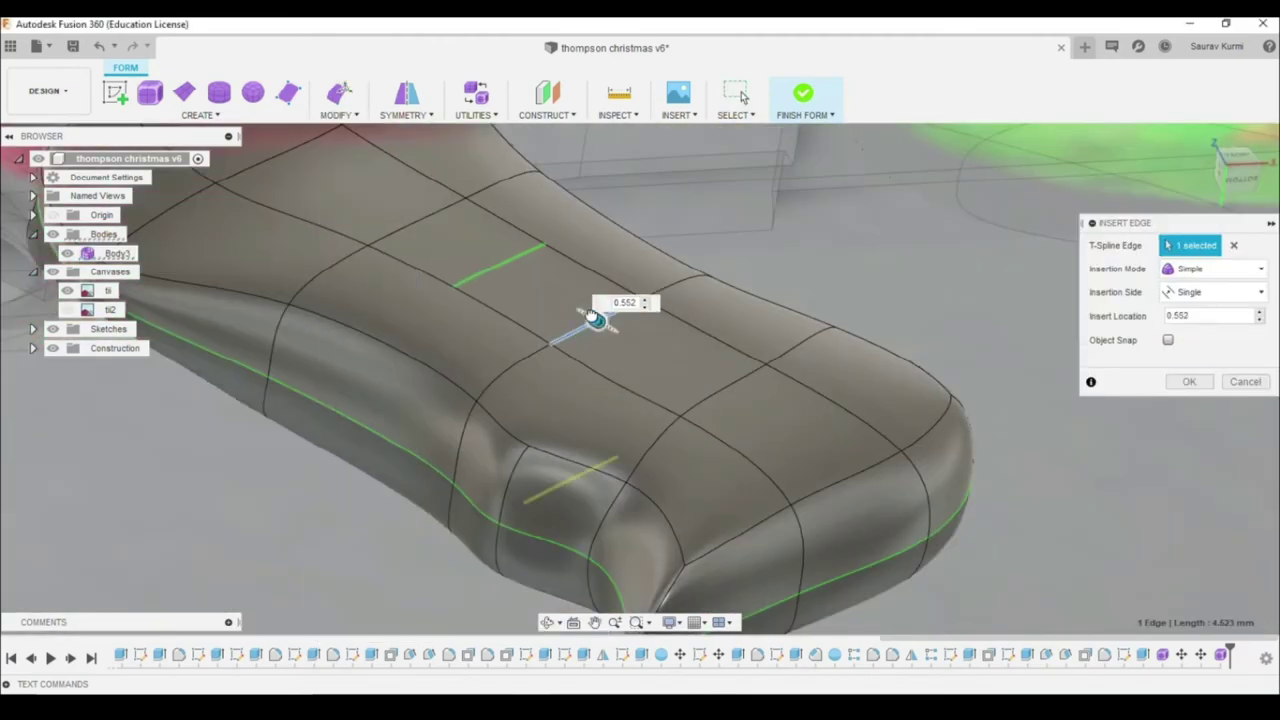
- Insert a second edge loop on the grip and commit it
{"action": "right_click", "coordinate": [1128, 357]}
{"action": "left_click", "coordinate": [668, 298]}
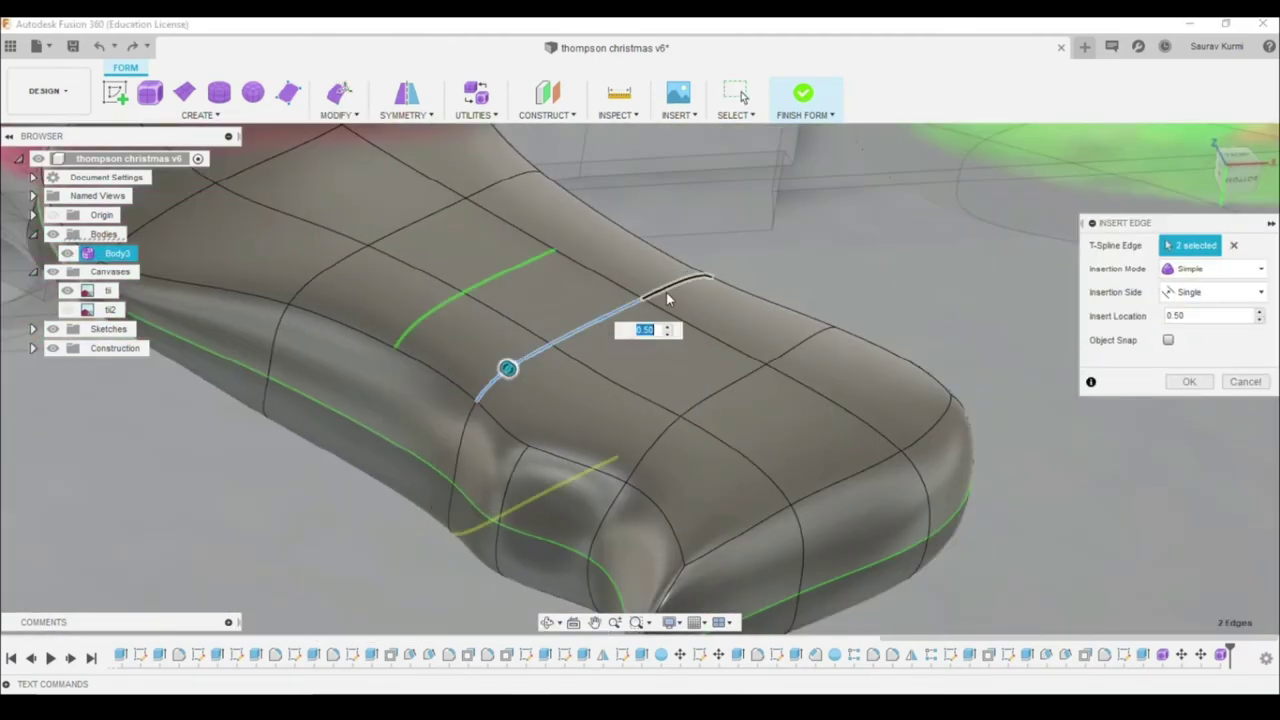
{"action": "key", "text": "Return"}
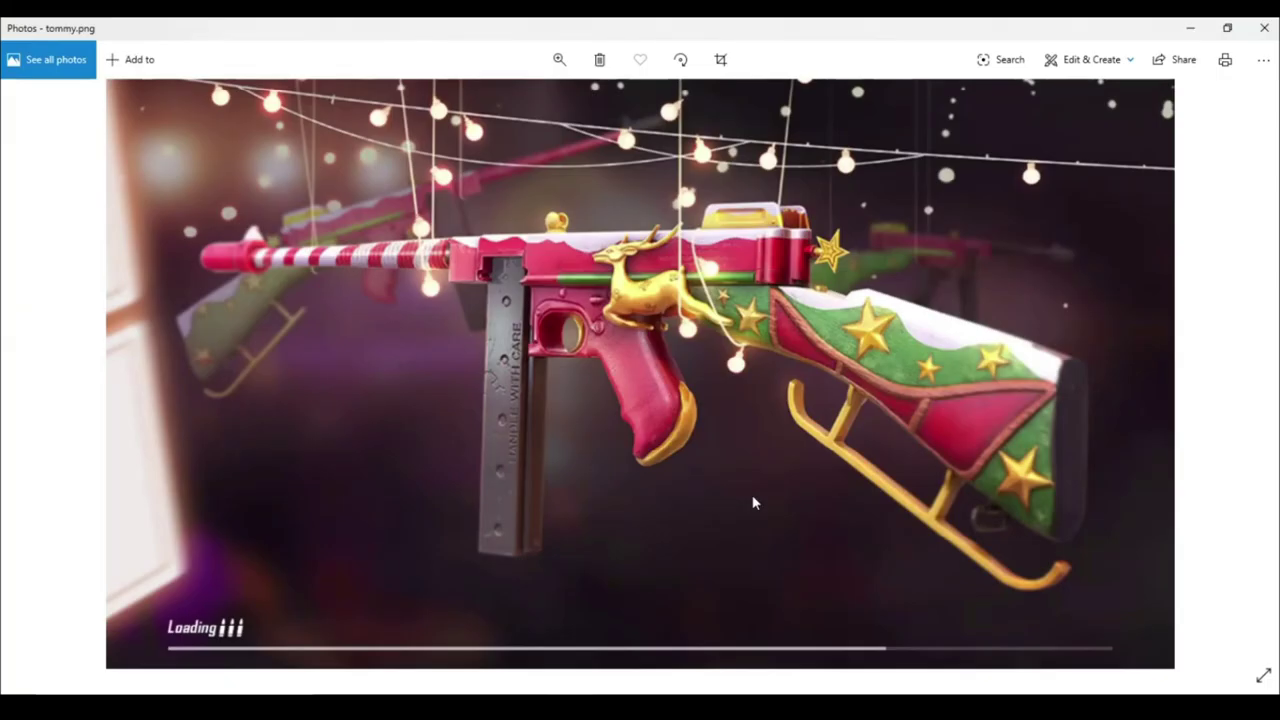
- Go back from tommy.png to the tii.png reference render of the gun
{"action": "left_click", "coordinate": [37, 373]}
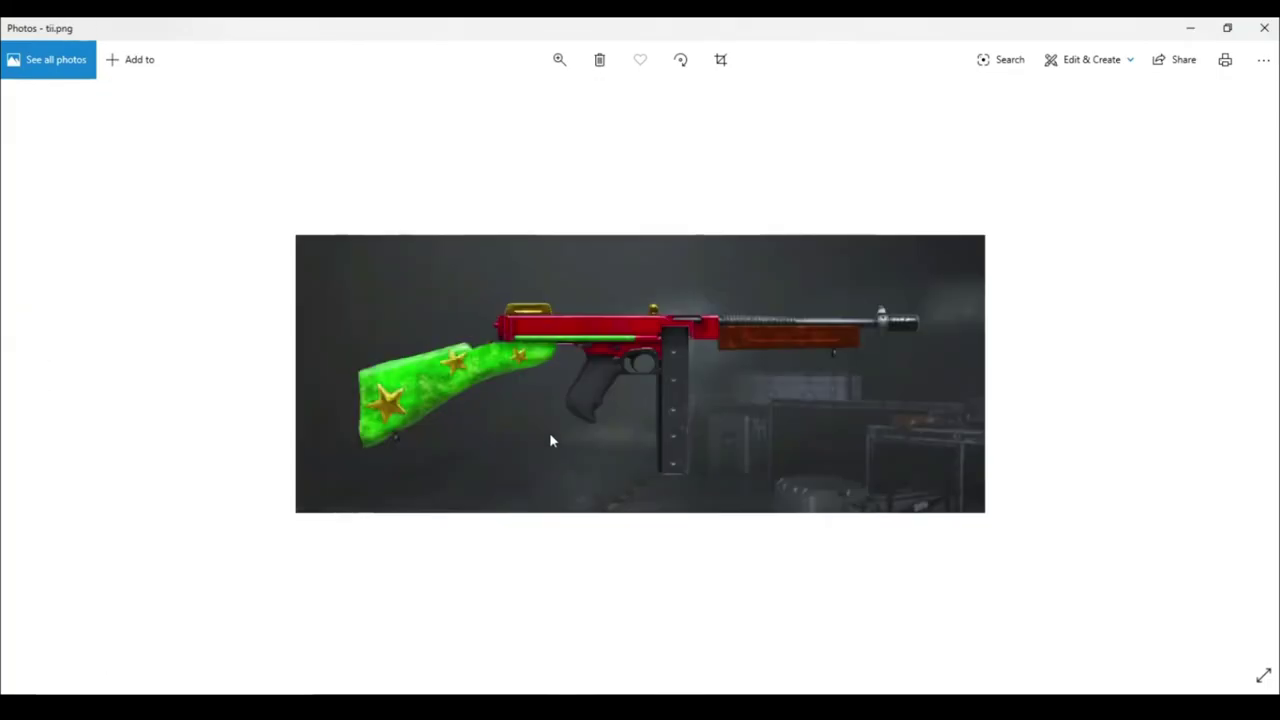